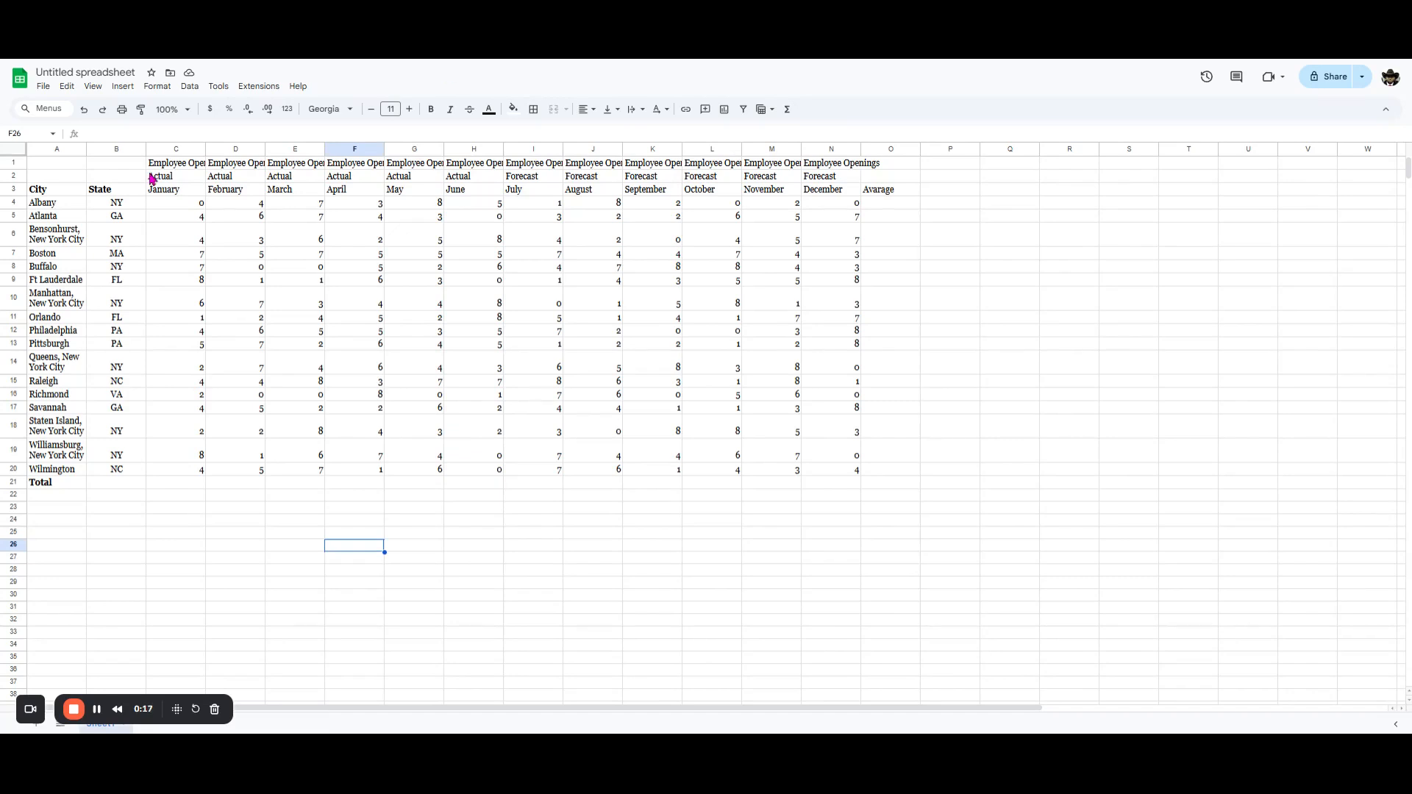
# - Merge the Employee Openings heading cells C1:N1 into one cell, keeping only the first value
pyautogui.moveTo(167, 168); pyautogui.dragTo(857, 169)
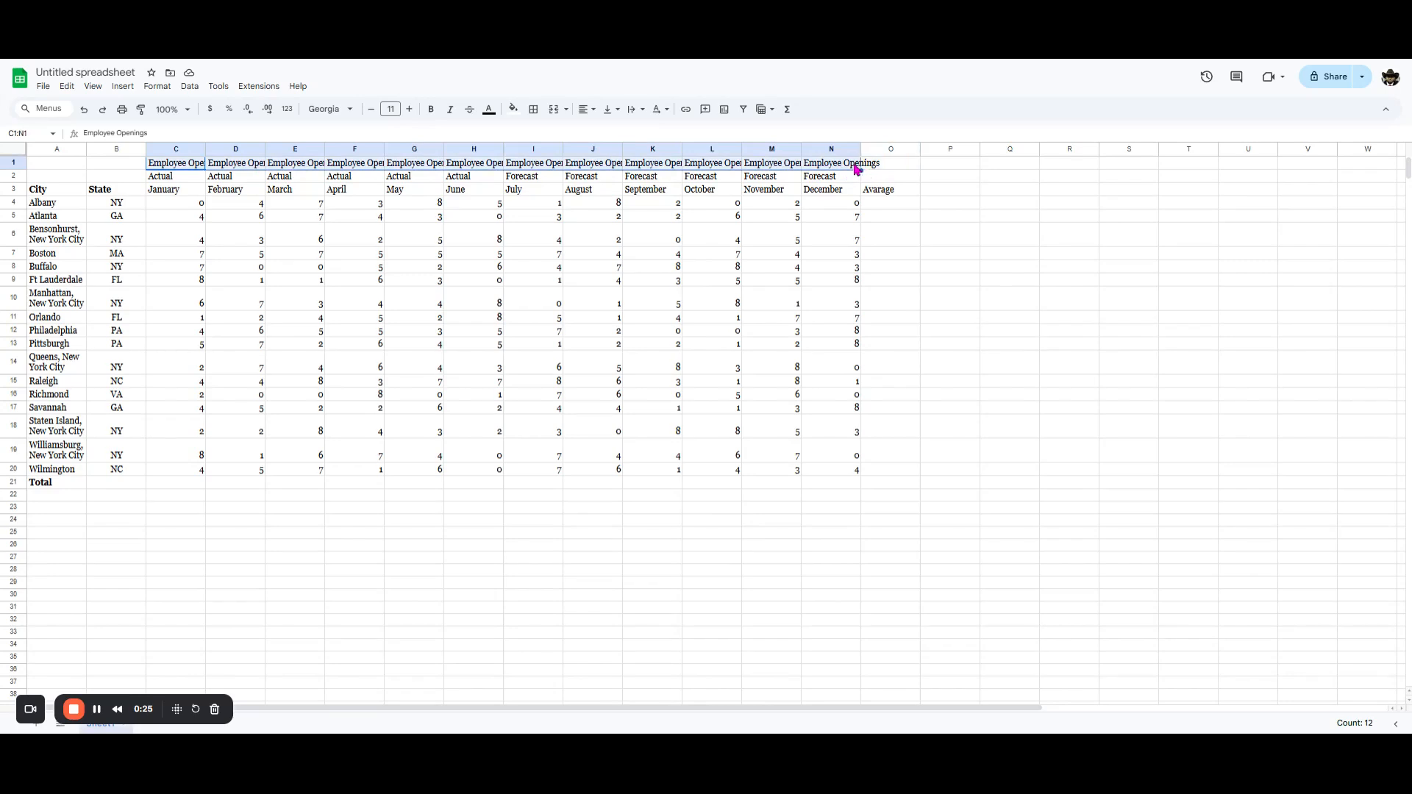
pyautogui.click(555, 110)
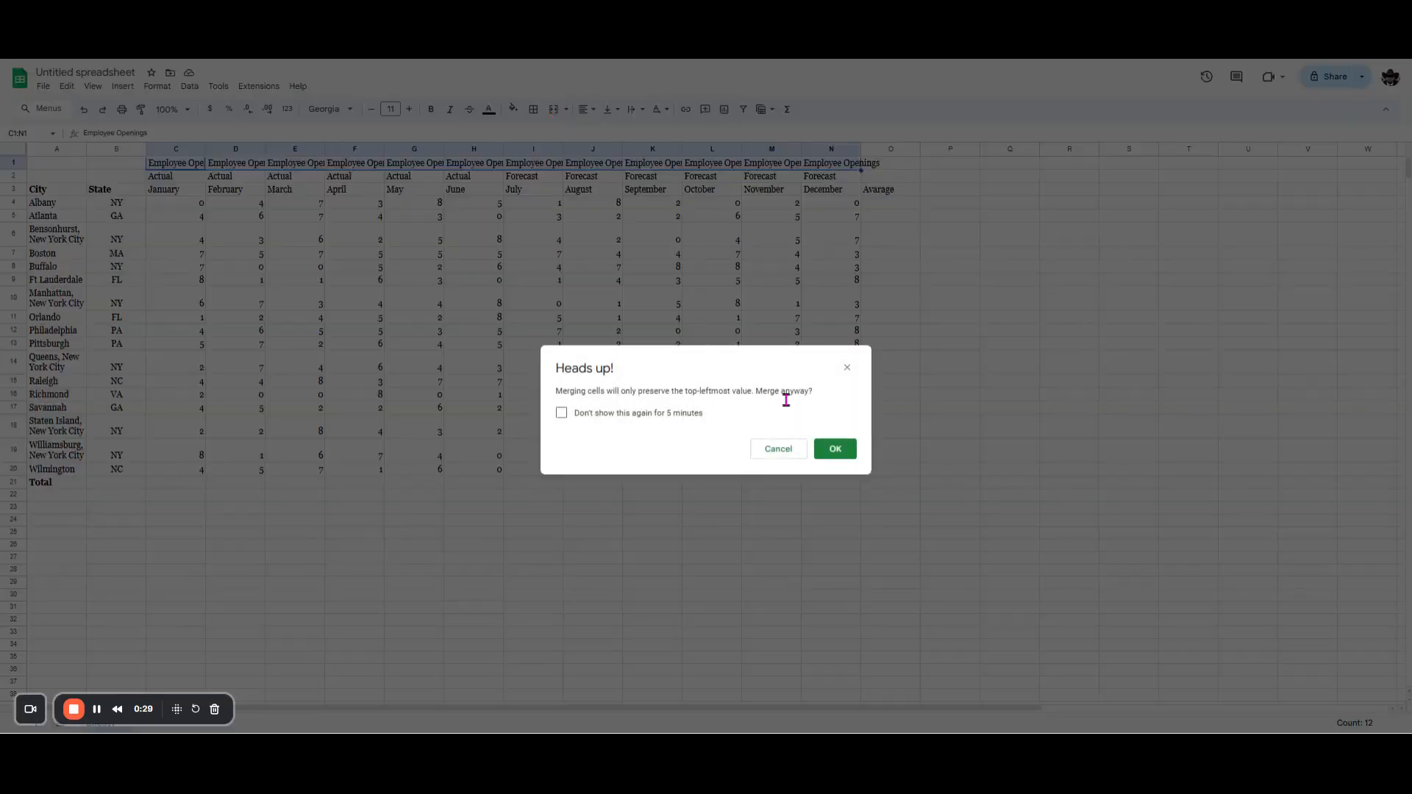
pyautogui.click(837, 448)
# - Merge the Actual headings in C2:H2 into one cell and the Forecast headings in I2:N2 into another
pyautogui.moveTo(176, 181); pyautogui.dragTo(478, 180)
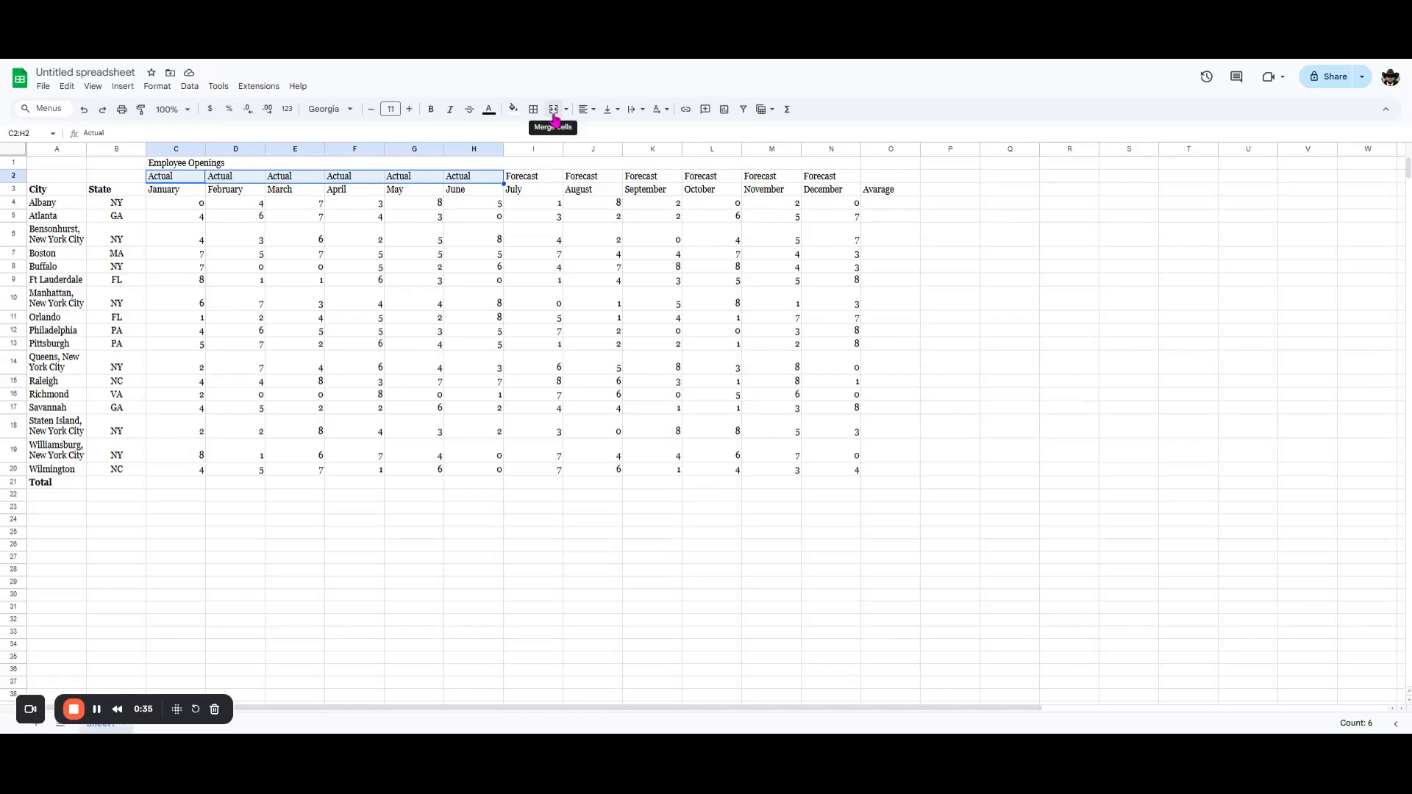
pyautogui.click(555, 111)
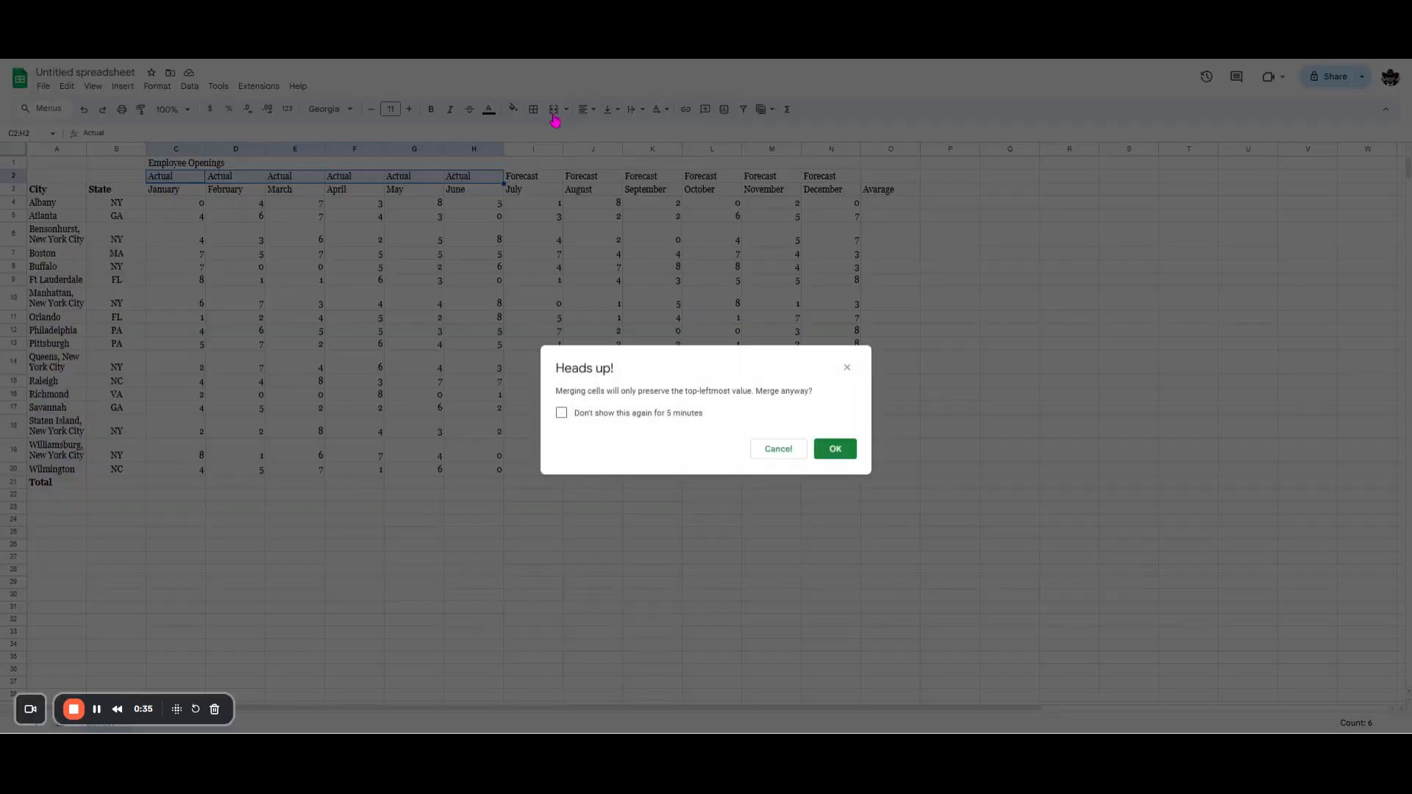
pyautogui.click(827, 448)
pyautogui.moveTo(529, 179); pyautogui.dragTo(812, 184)
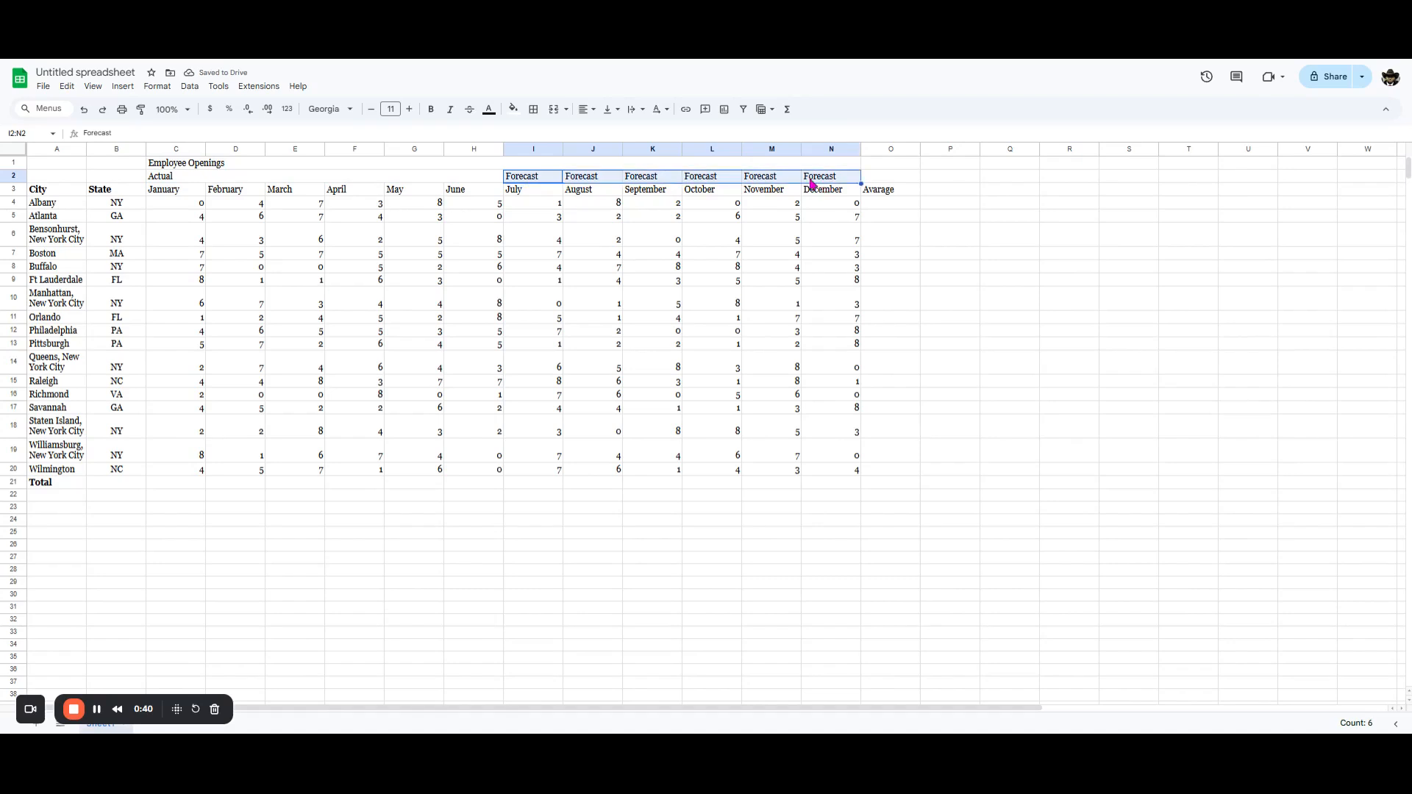
pyautogui.click(555, 112)
pyautogui.click(836, 455)
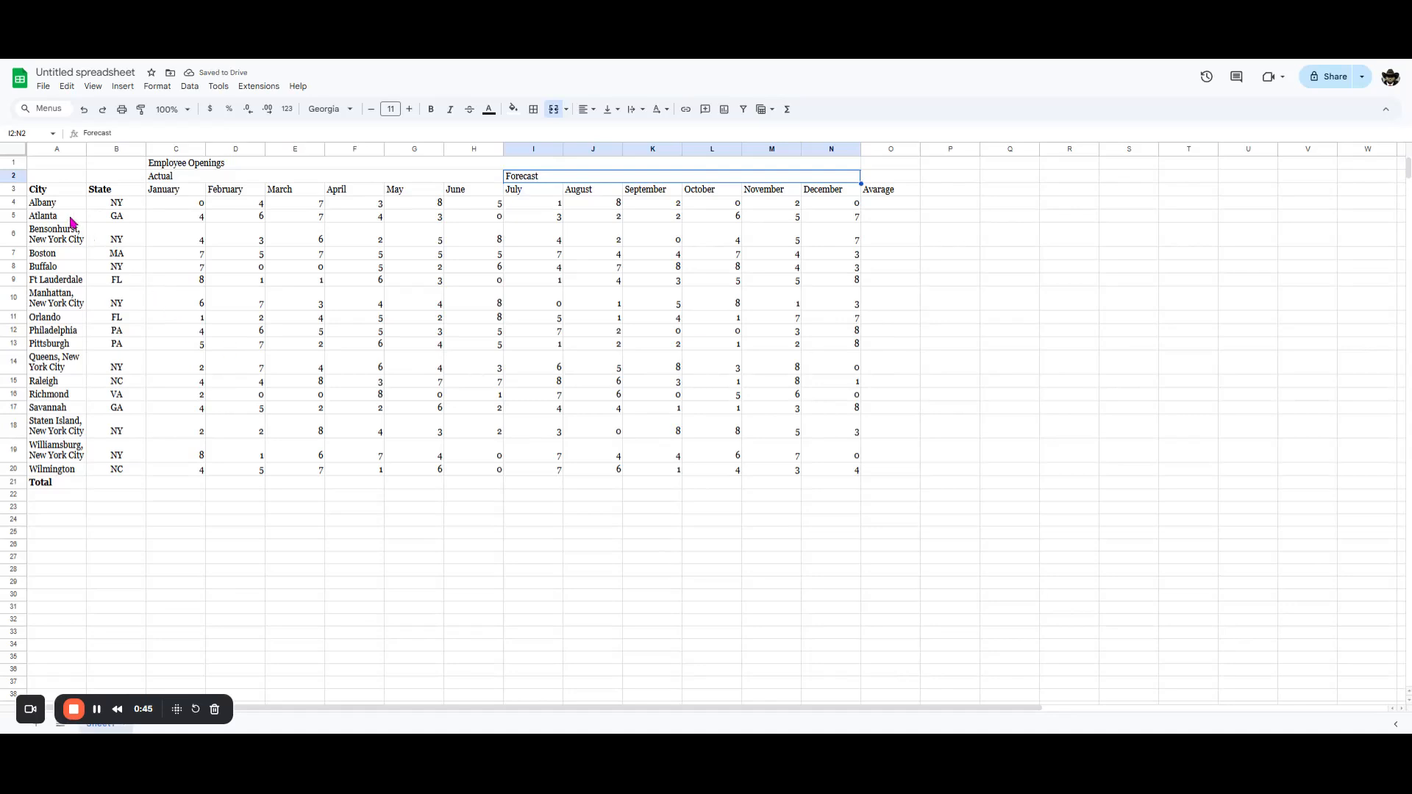
# - Apply medium-thickness solid black borders to all sides of every cell in the data range A4:N20
pyautogui.click(41, 209)
pyautogui.moveTo(61, 208); pyautogui.dragTo(846, 480)
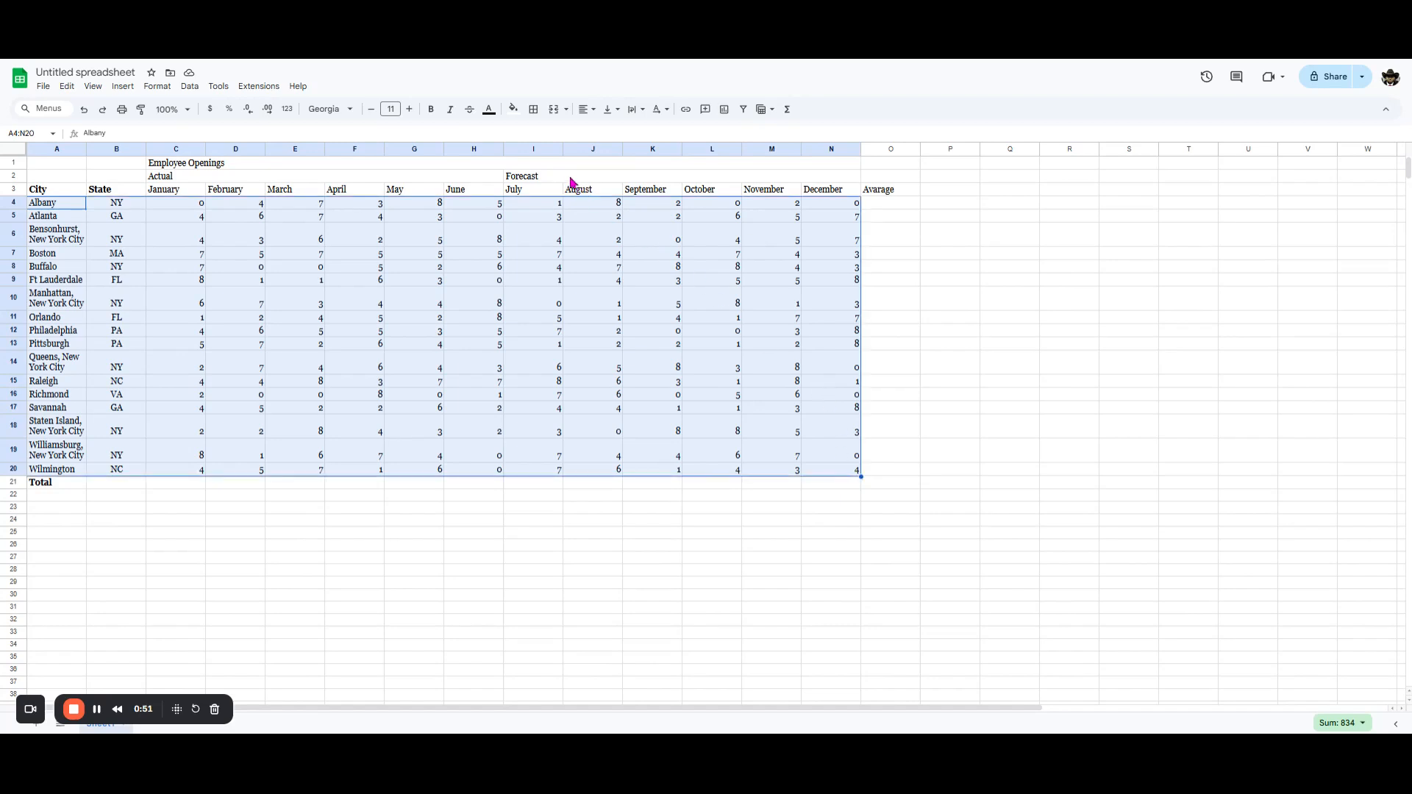
pyautogui.click(534, 112)
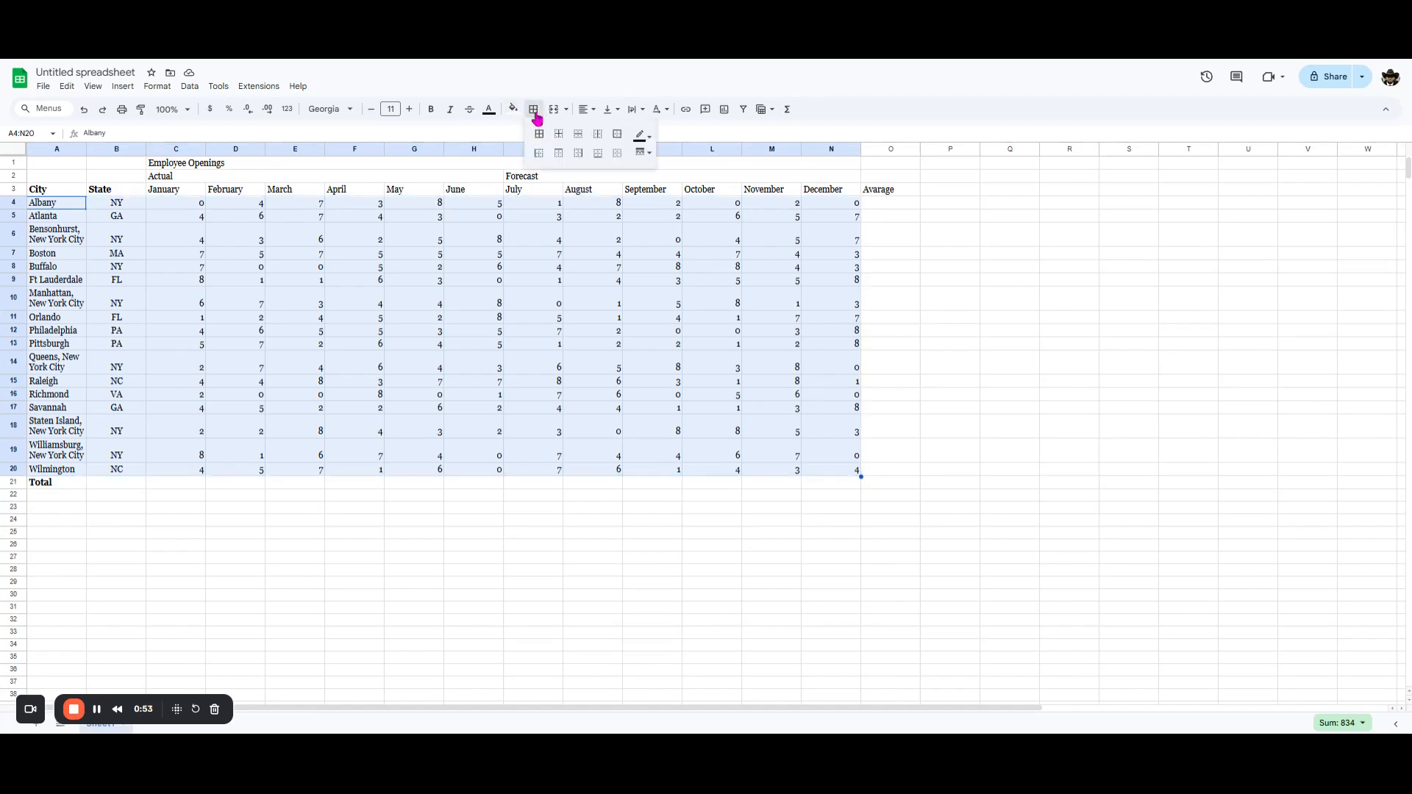
pyautogui.click(645, 135)
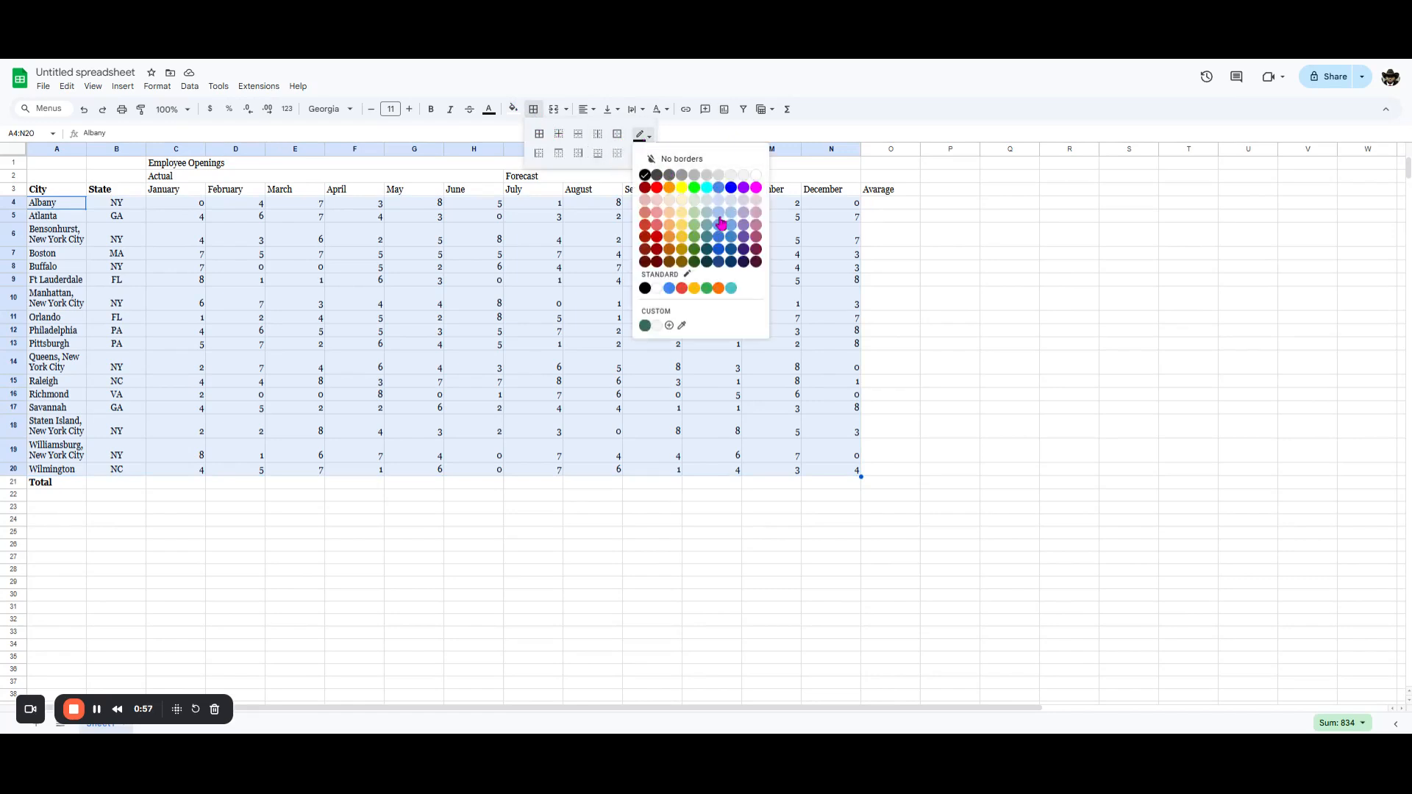
pyautogui.click(640, 137)
pyautogui.click(643, 151)
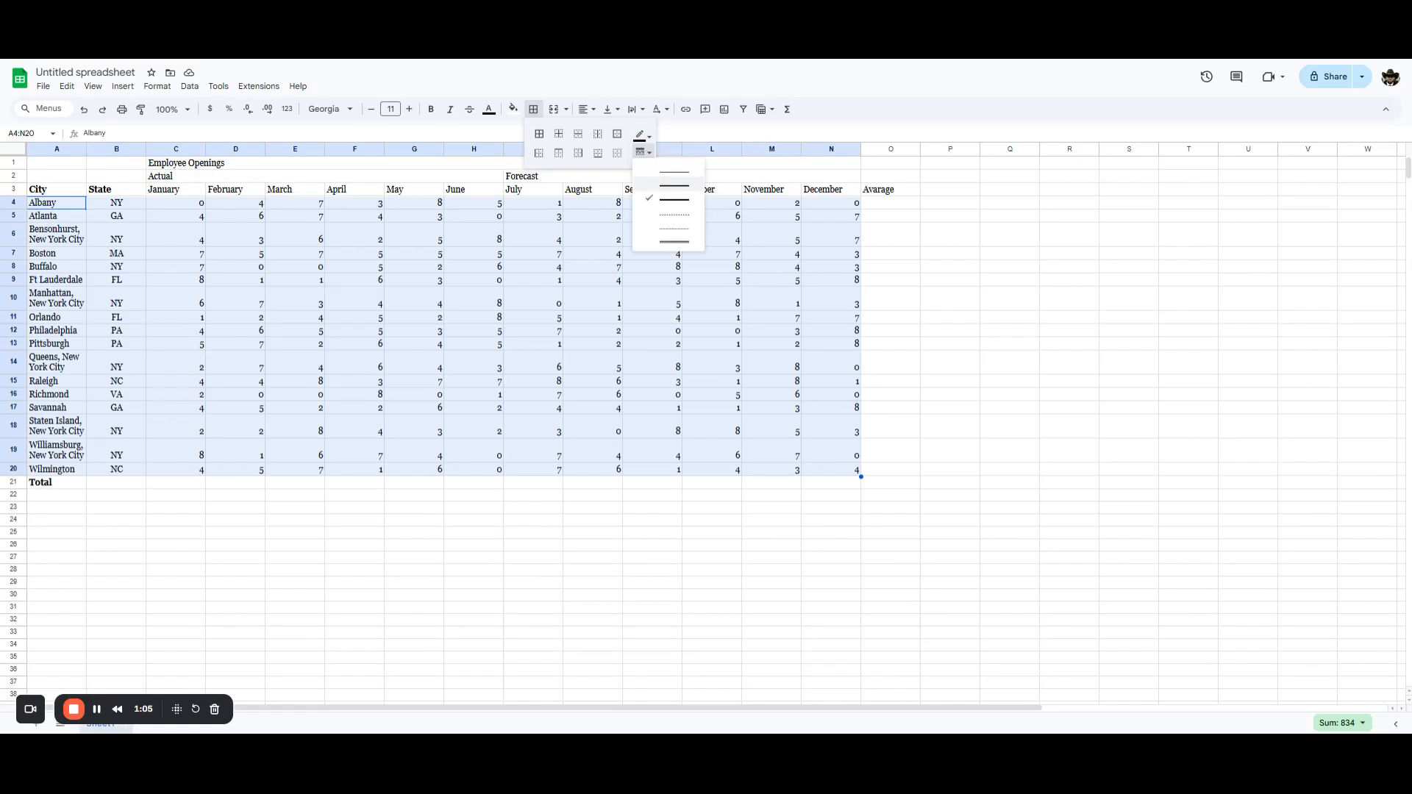
pyautogui.click(675, 185)
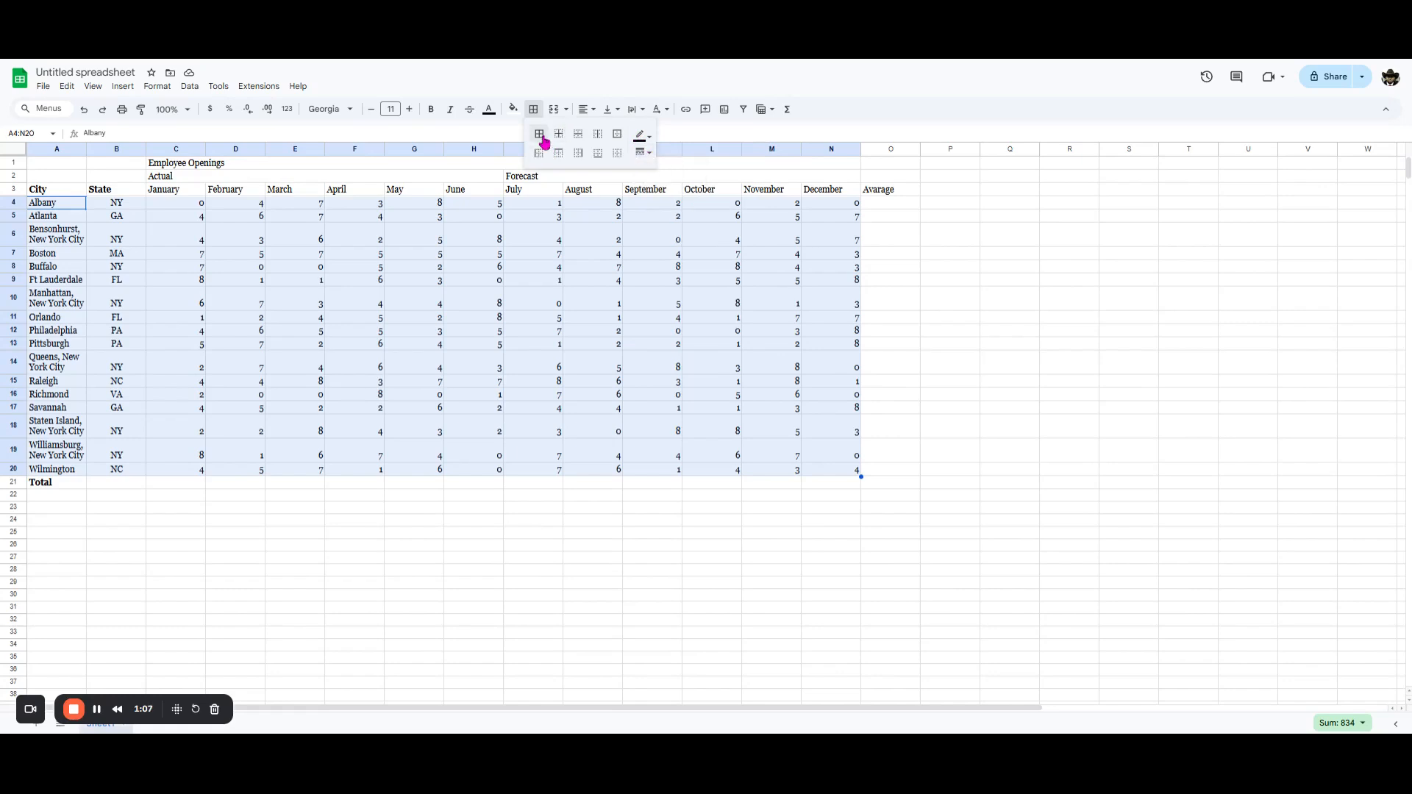
pyautogui.click(539, 134)
pyautogui.click(114, 508)
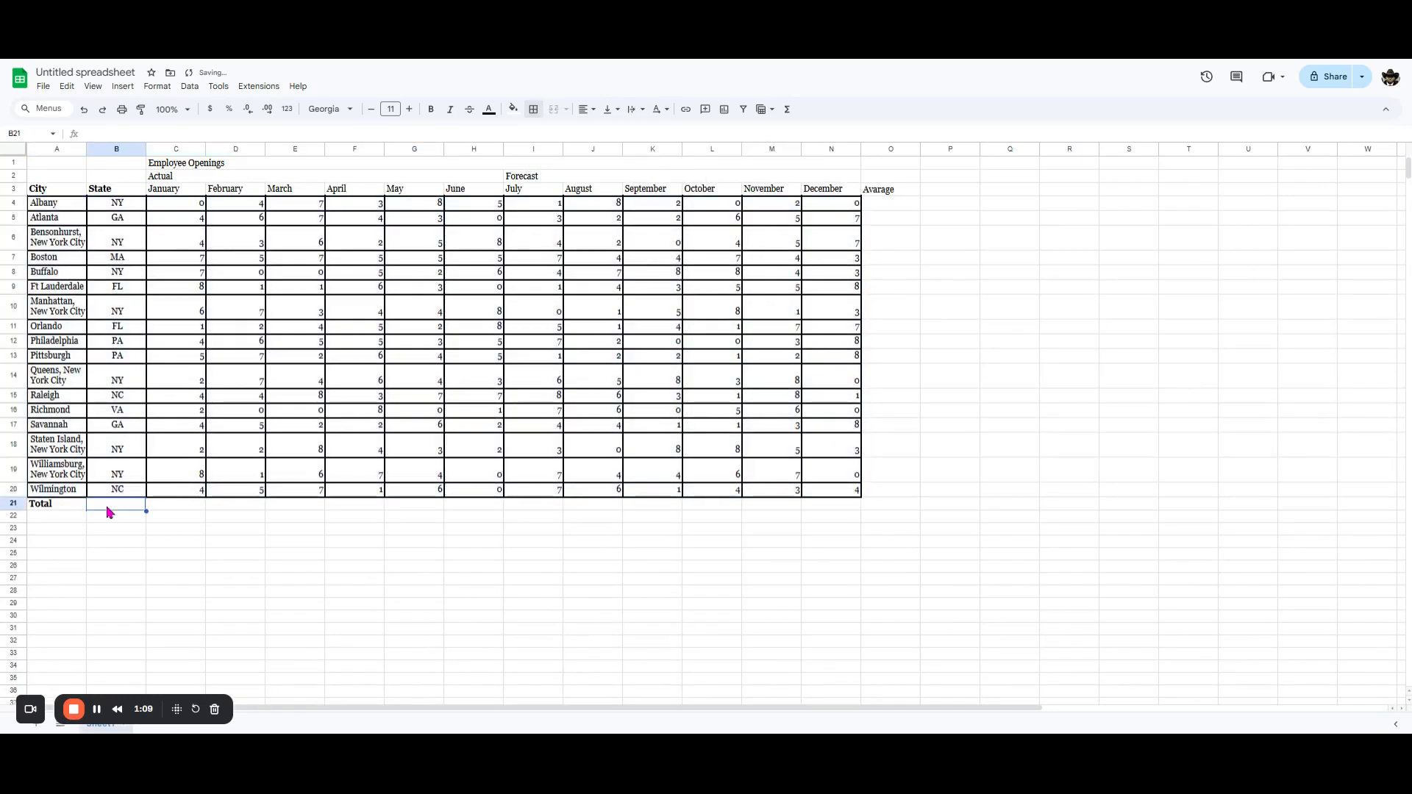
# - Apply the same all-cell borders to the heading rows in C1:N3
pyautogui.moveTo(165, 205); pyautogui.dragTo(302, 492)
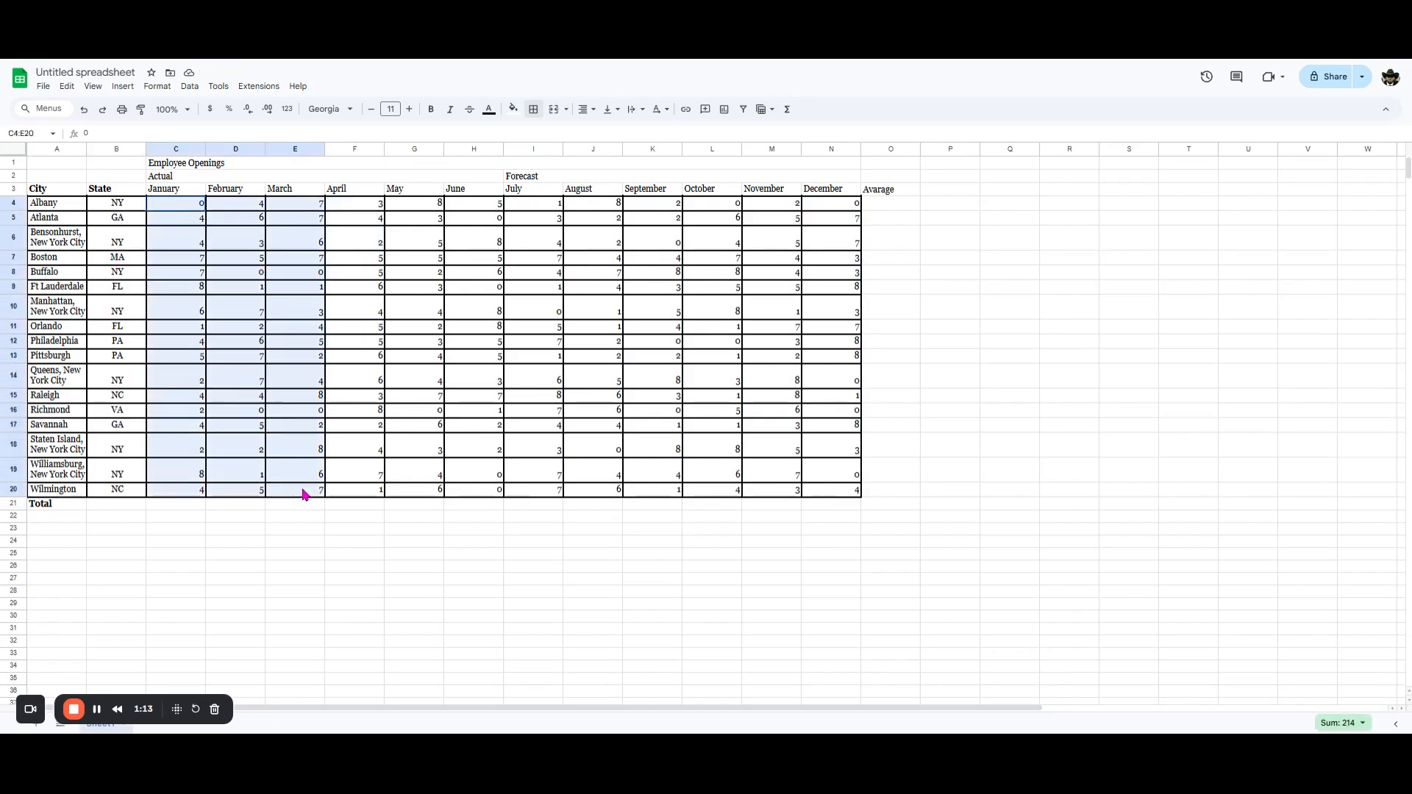
pyautogui.moveTo(166, 165); pyautogui.dragTo(334, 194)
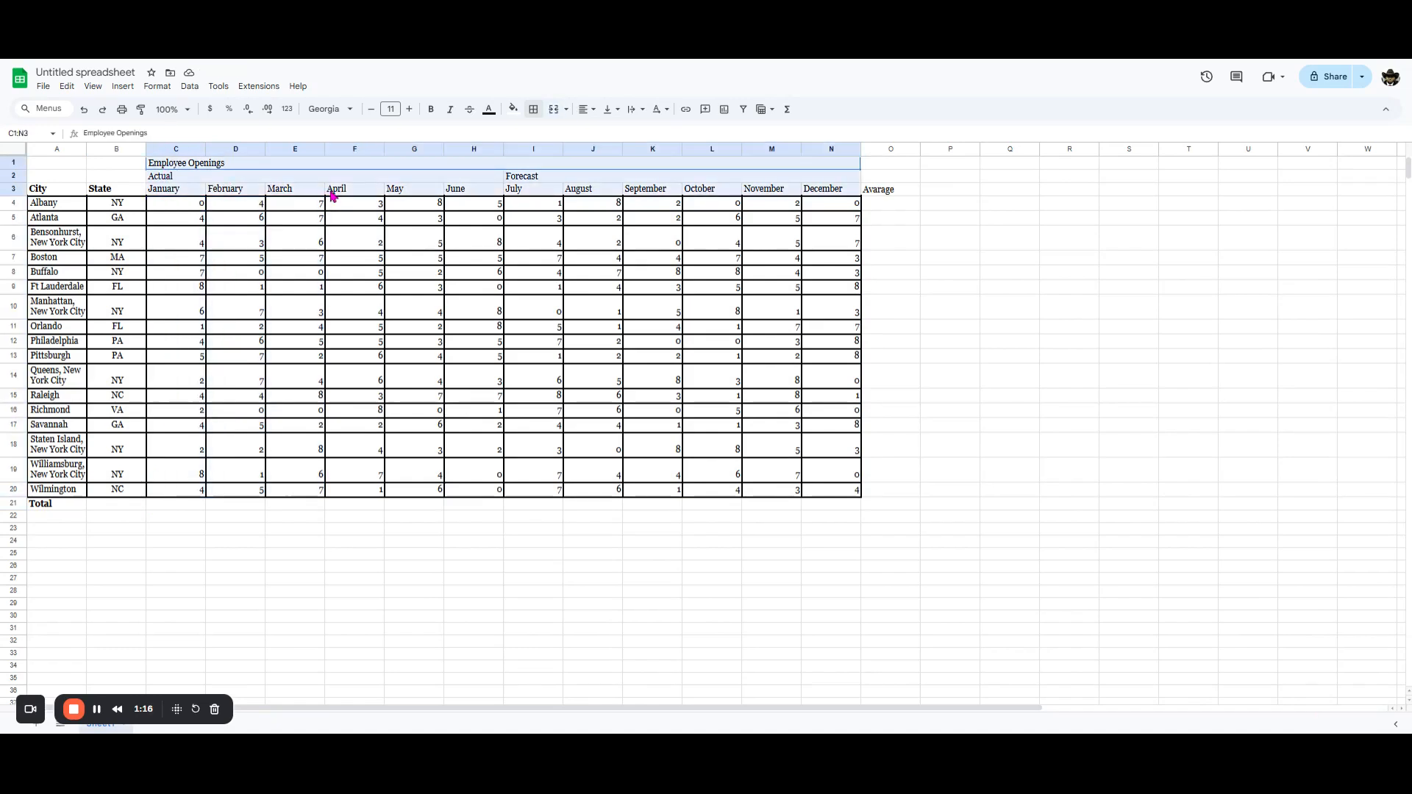
pyautogui.click(533, 110)
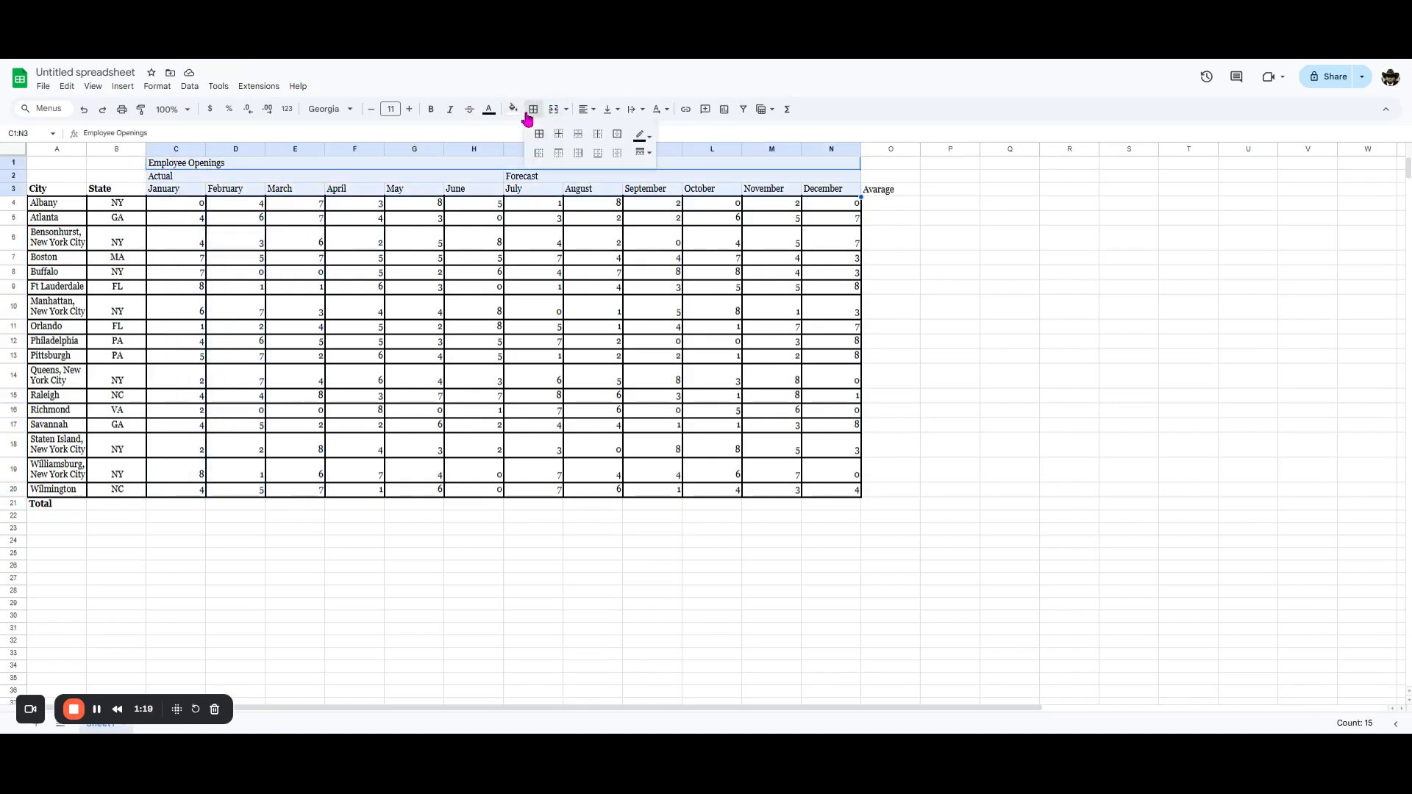
pyautogui.click(539, 134)
# - Fill the January to March data (C4:E20) with pale orange and the April to June data (F4:H20) with pale yellow
pyautogui.moveTo(195, 213); pyautogui.dragTo(315, 503)
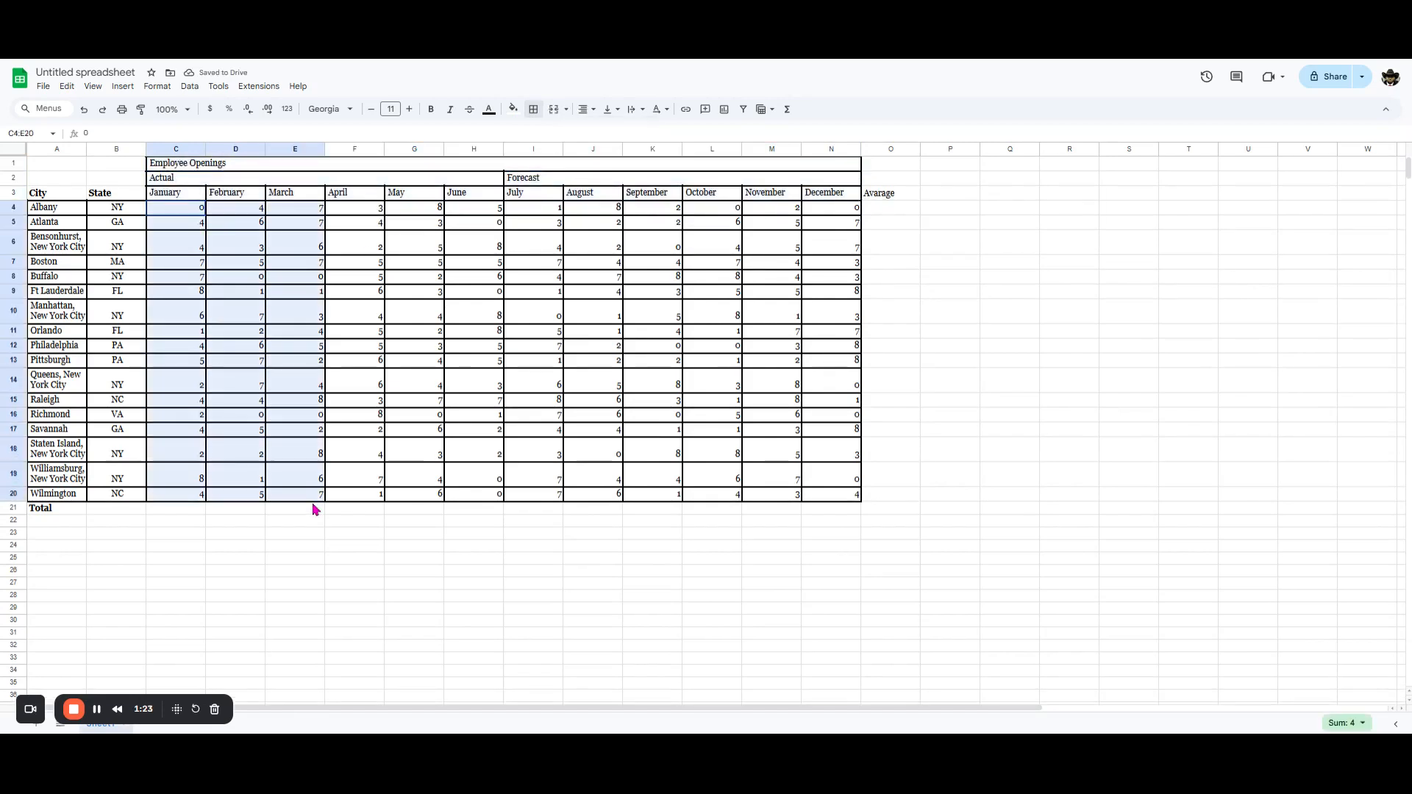
pyautogui.click(515, 110)
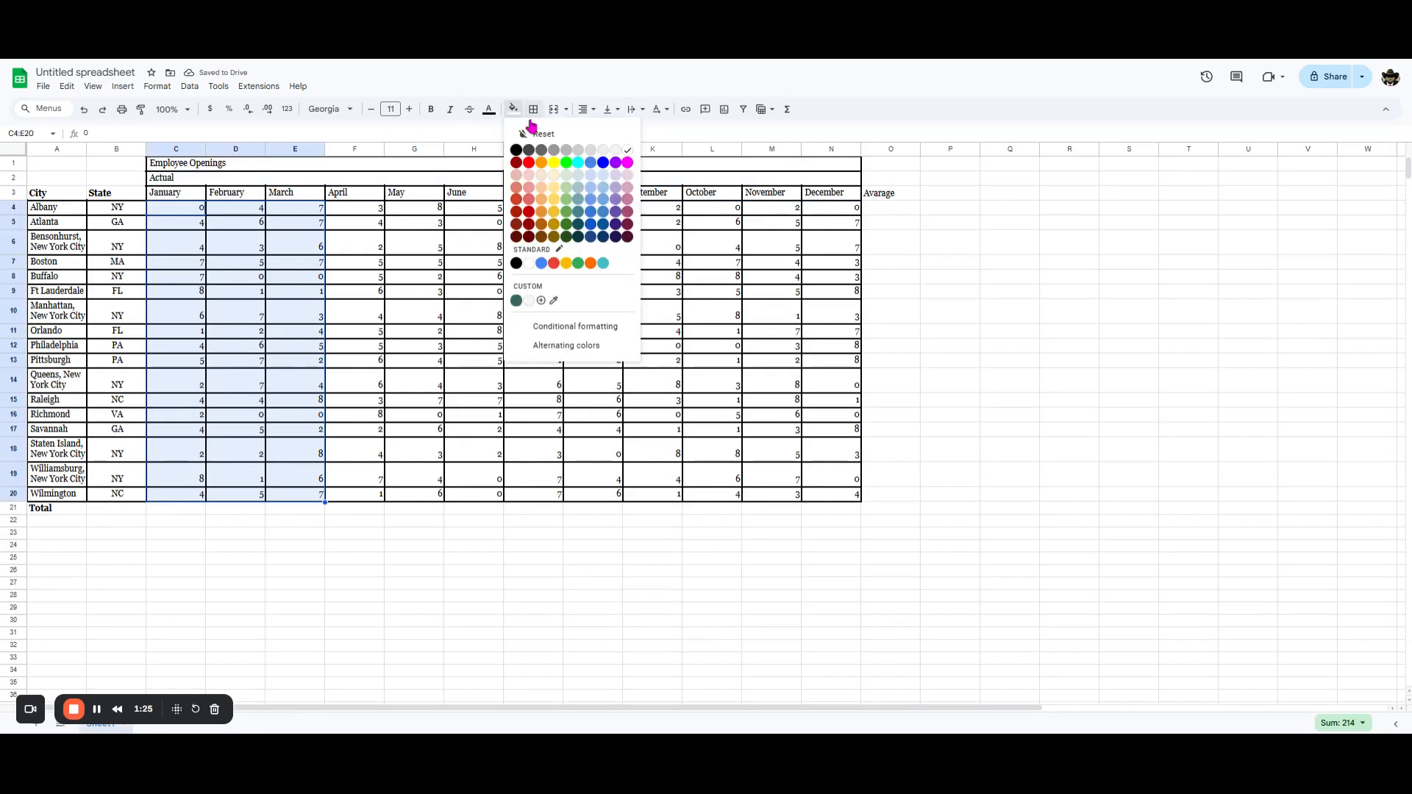
pyautogui.click(544, 177)
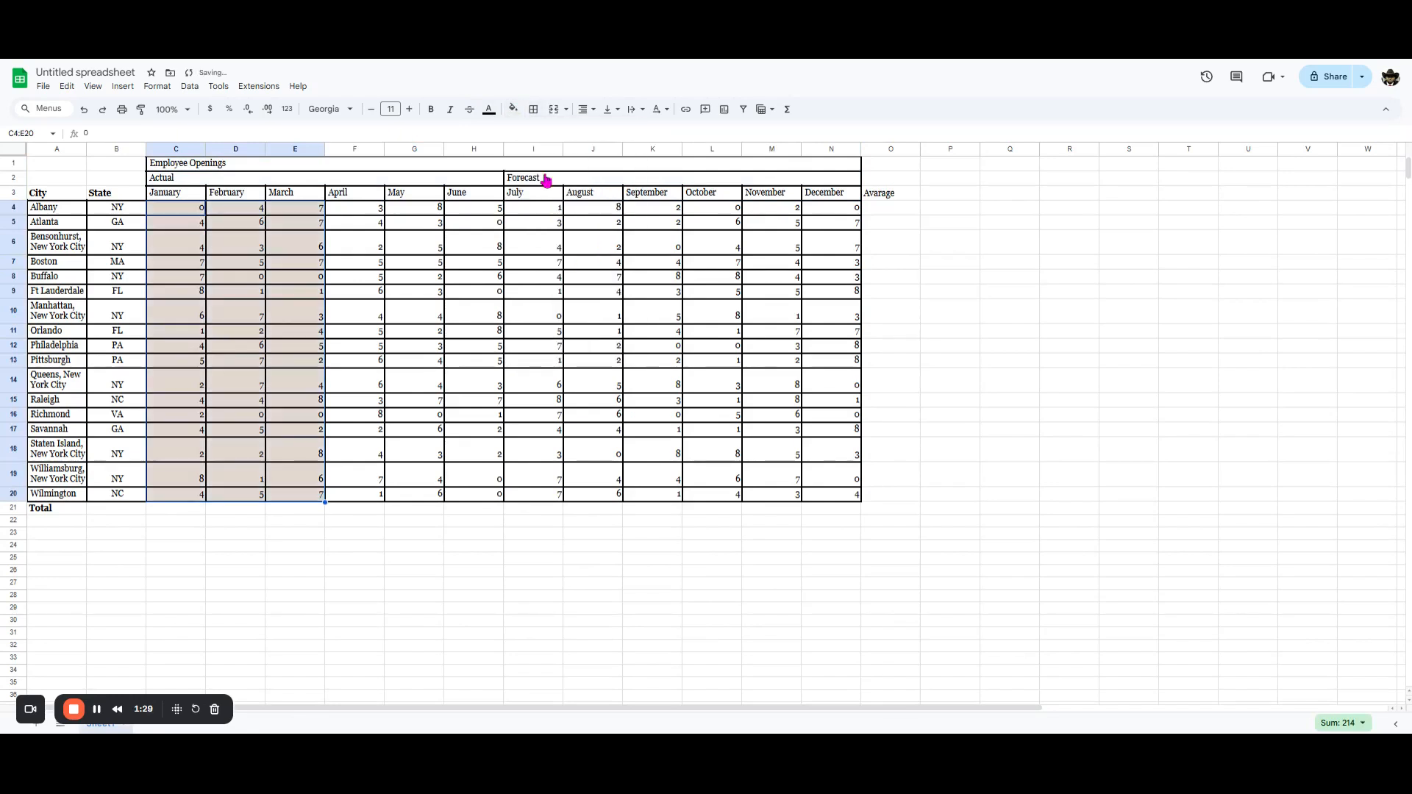
pyautogui.moveTo(365, 215); pyautogui.dragTo(495, 495)
pyautogui.click(513, 109)
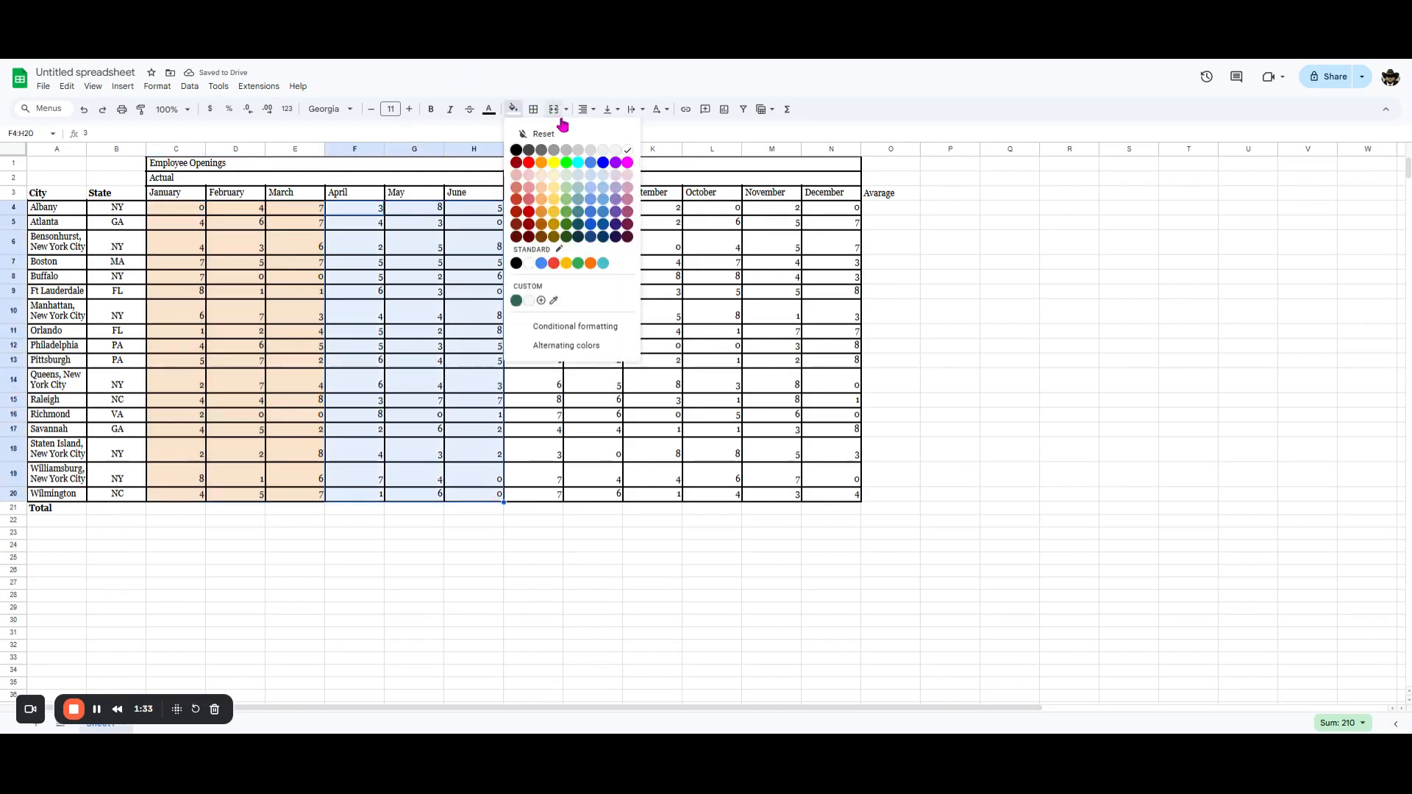
pyautogui.click(556, 183)
# - Fill the July to September data (I4:K20) with medium orange and the October to December data (L4:N20) with golden yellow
pyautogui.moveTo(548, 212); pyautogui.dragTo(677, 509)
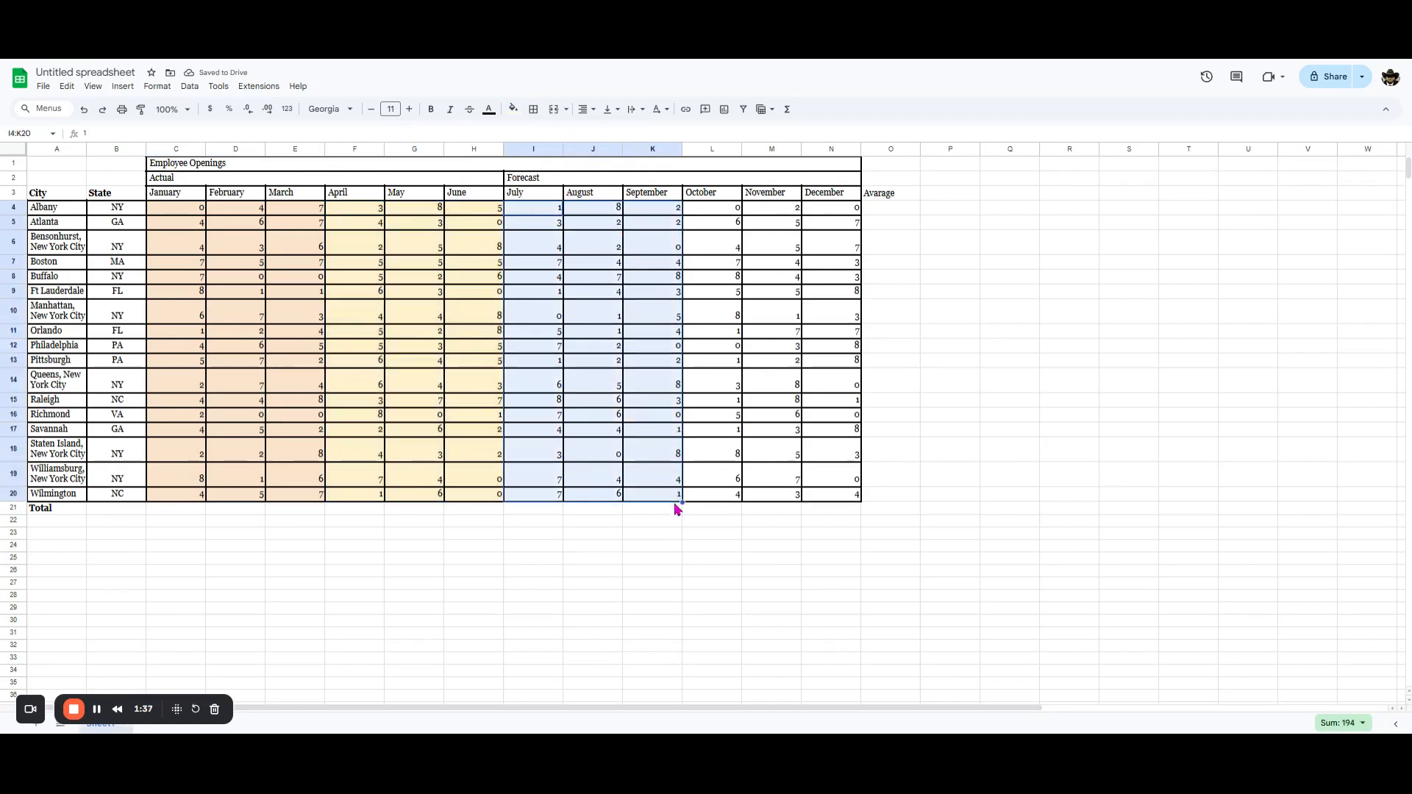
pyautogui.click(513, 110)
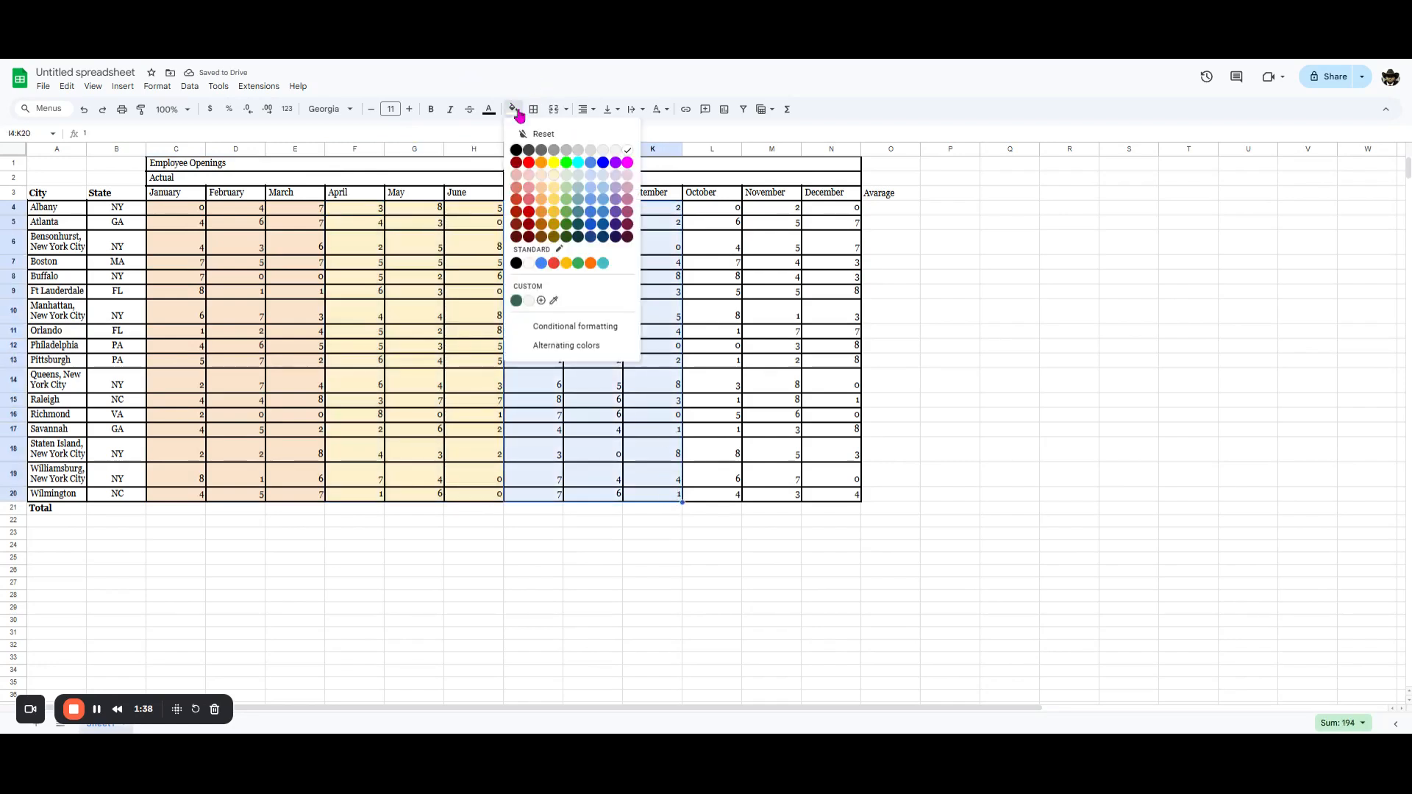
pyautogui.click(542, 200)
pyautogui.moveTo(717, 212); pyautogui.dragTo(824, 496)
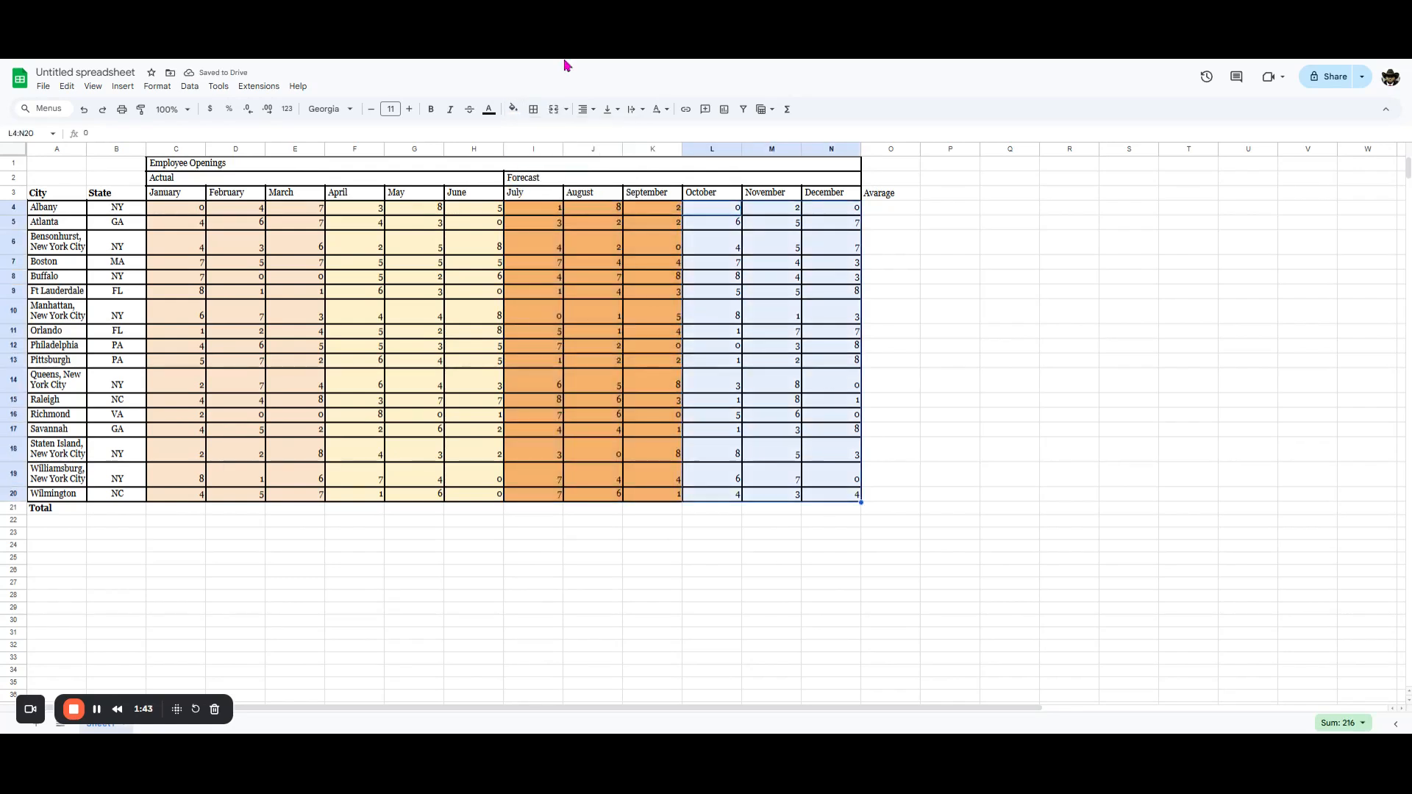
pyautogui.click(512, 109)
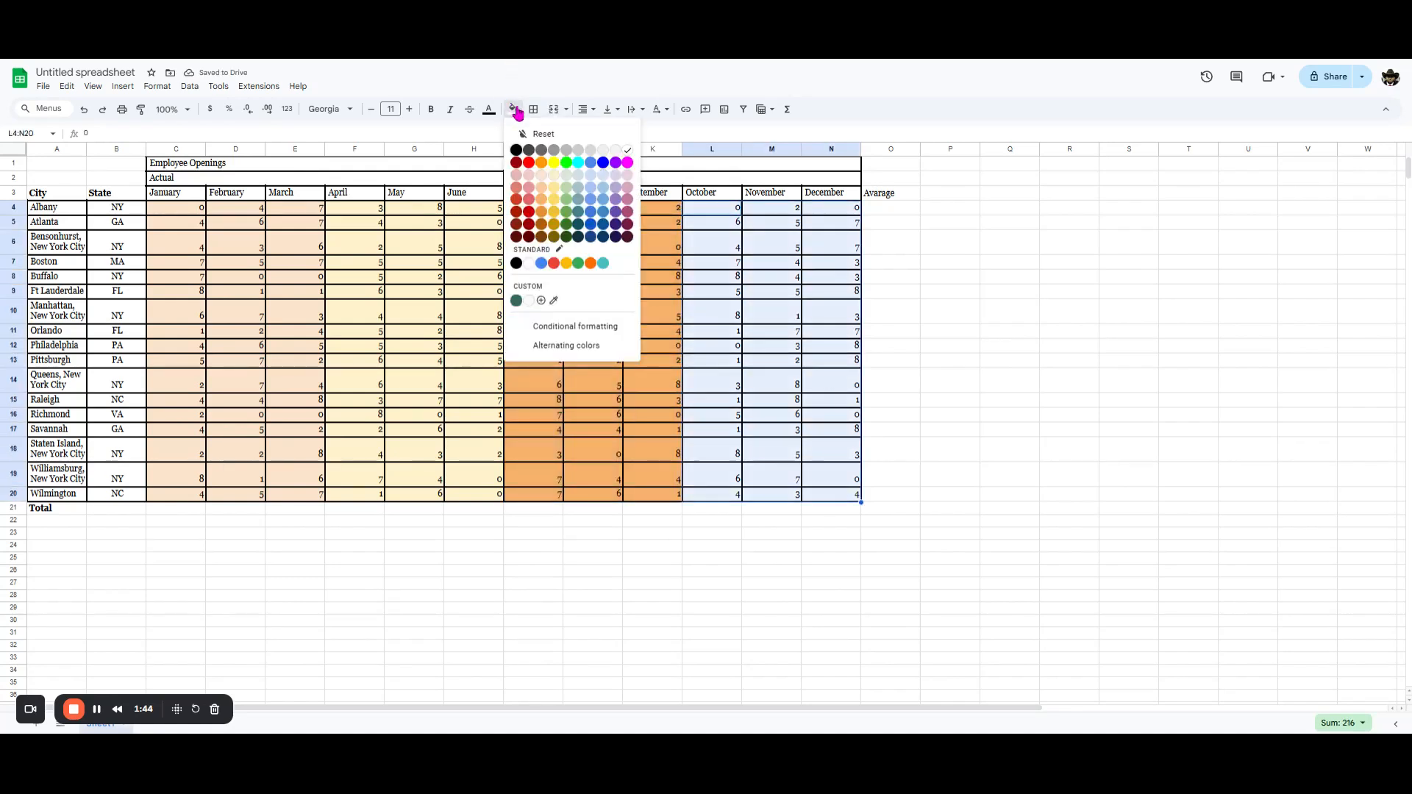
pyautogui.click(559, 208)
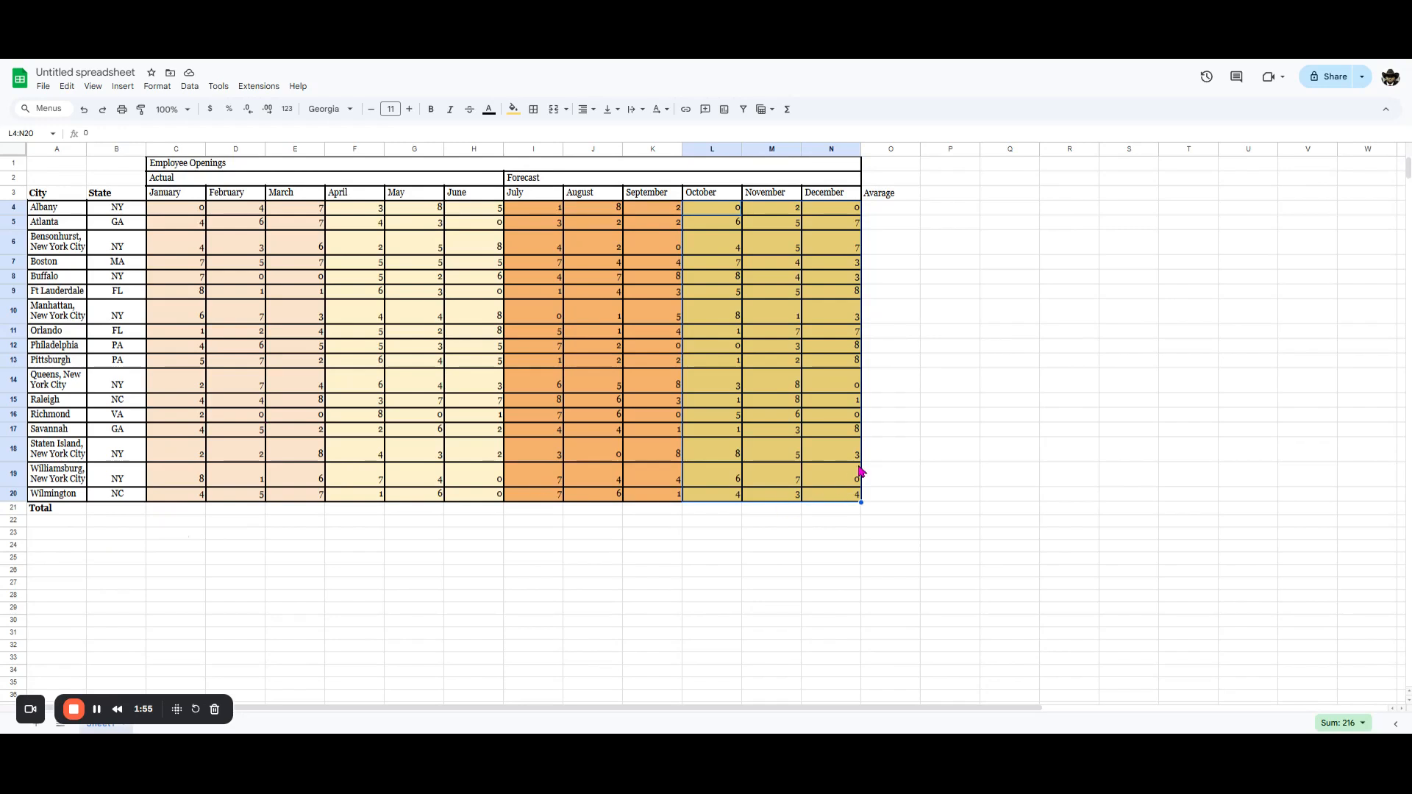
# - Total the January openings in C21 with =SUM(C4:C20)
pyautogui.click(176, 509)
pyautogui.moveTo(161, 195); pyautogui.dragTo(197, 494)
pyautogui.click(183, 307)
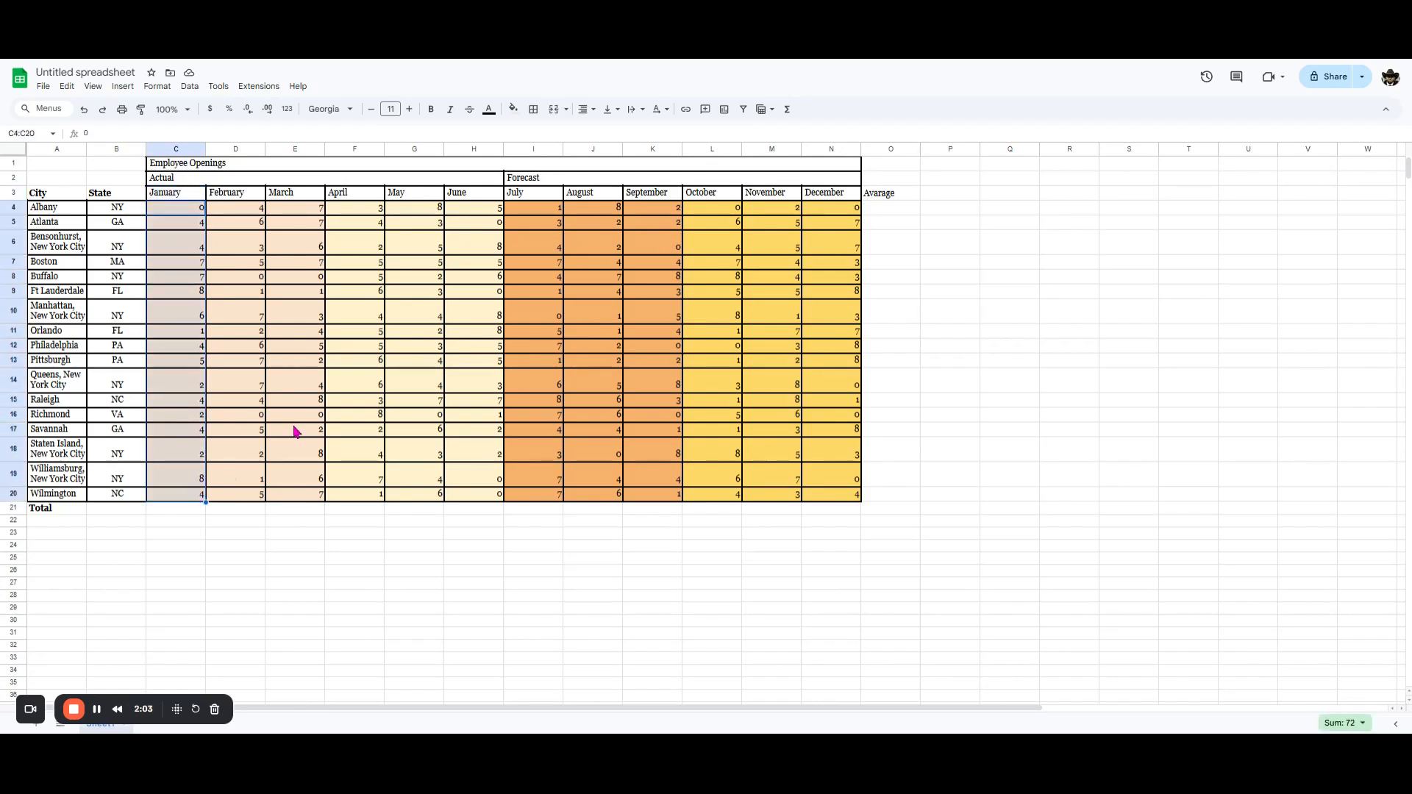
pyautogui.click(792, 110)
pyautogui.click(796, 132)
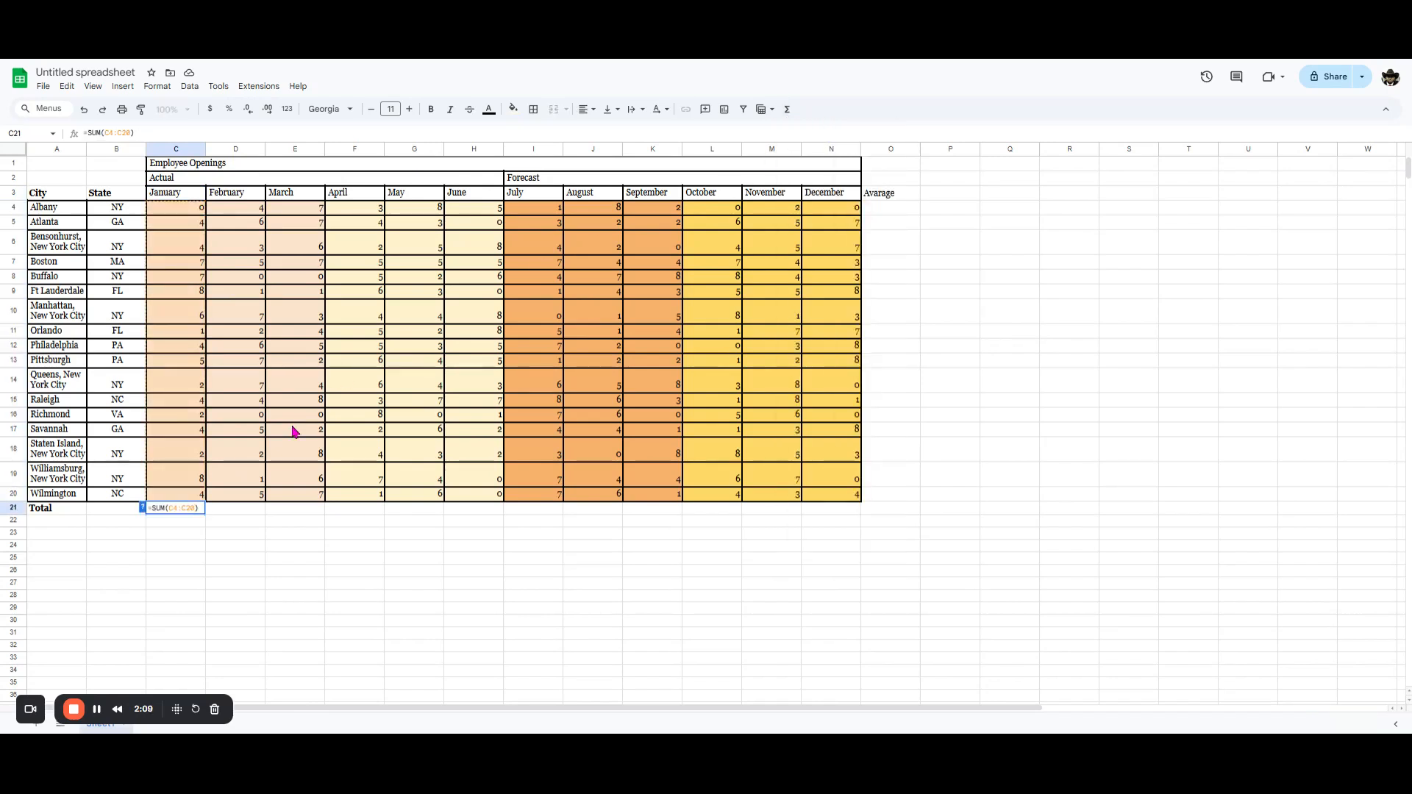
pyautogui.press('Return')
# - Total the February and March openings in the Total row with SUM over D4:D20 and E4:E20
pyautogui.moveTo(246, 212); pyautogui.dragTo(239, 507)
pyautogui.moveTo(246, 211); pyautogui.dragTo(246, 507)
pyautogui.click(787, 109)
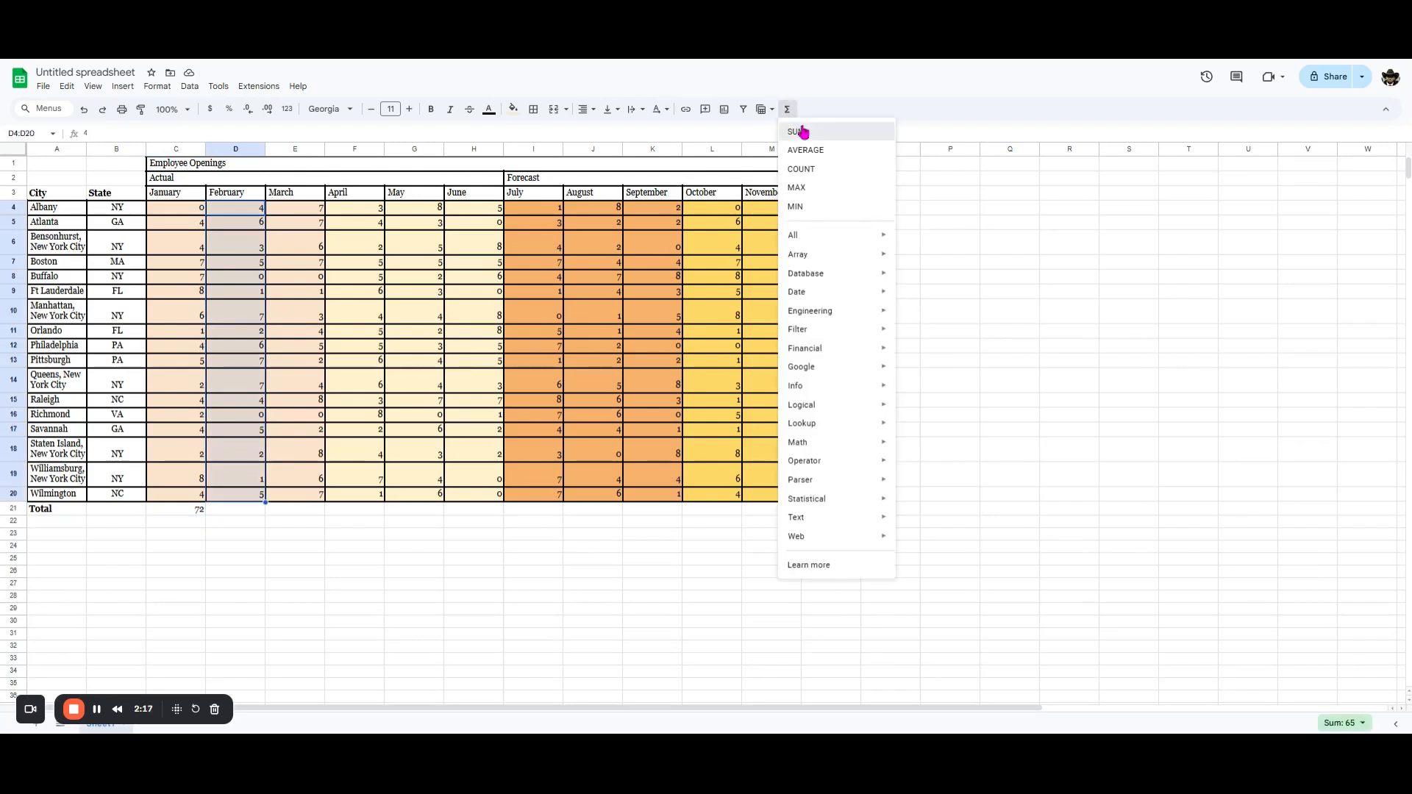
pyautogui.click(803, 132)
pyautogui.moveTo(316, 212); pyautogui.dragTo(305, 500)
pyautogui.click(788, 109)
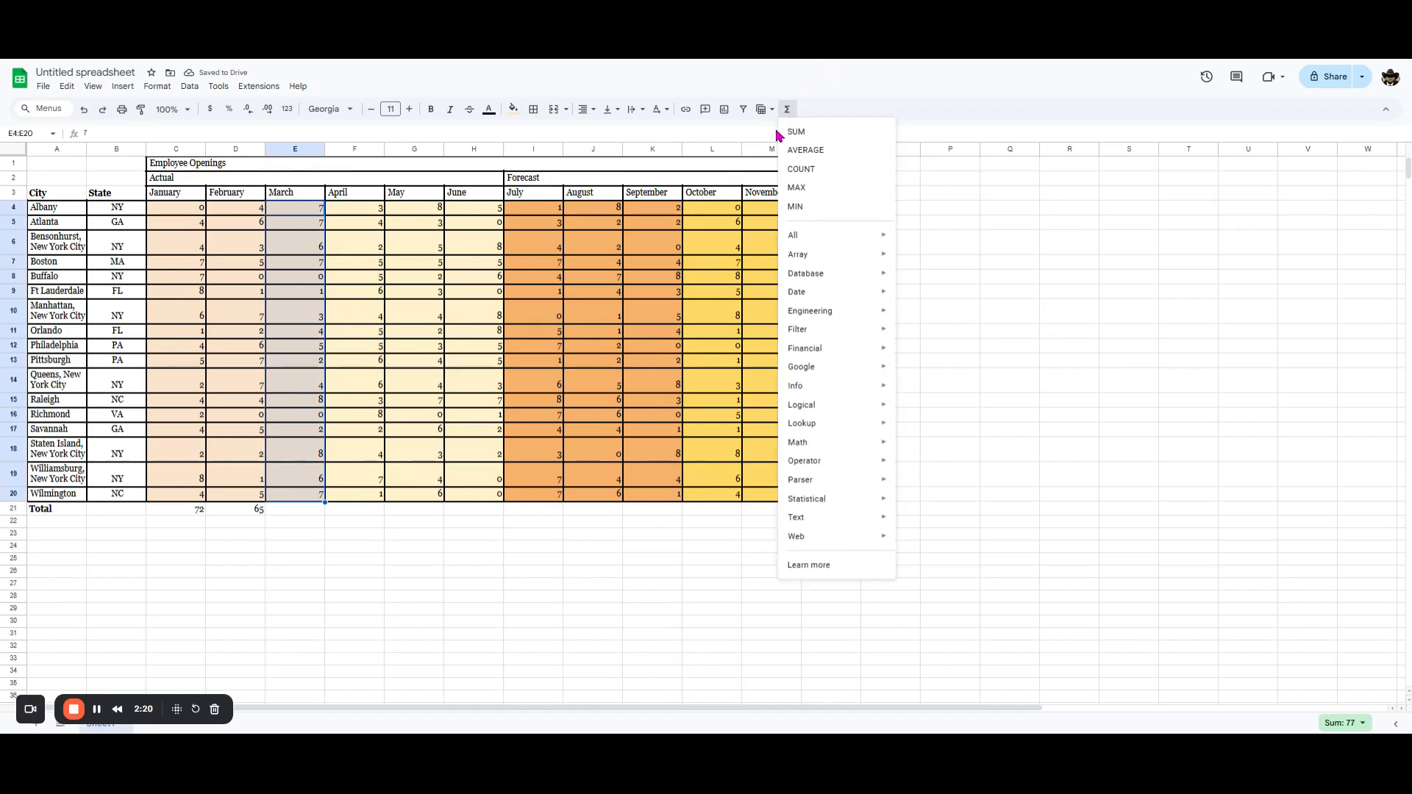
pyautogui.click(821, 131)
# - Total the April column (F3:F20) in the Total row with SUM
pyautogui.click(357, 199)
pyautogui.moveTo(360, 208); pyautogui.dragTo(368, 503)
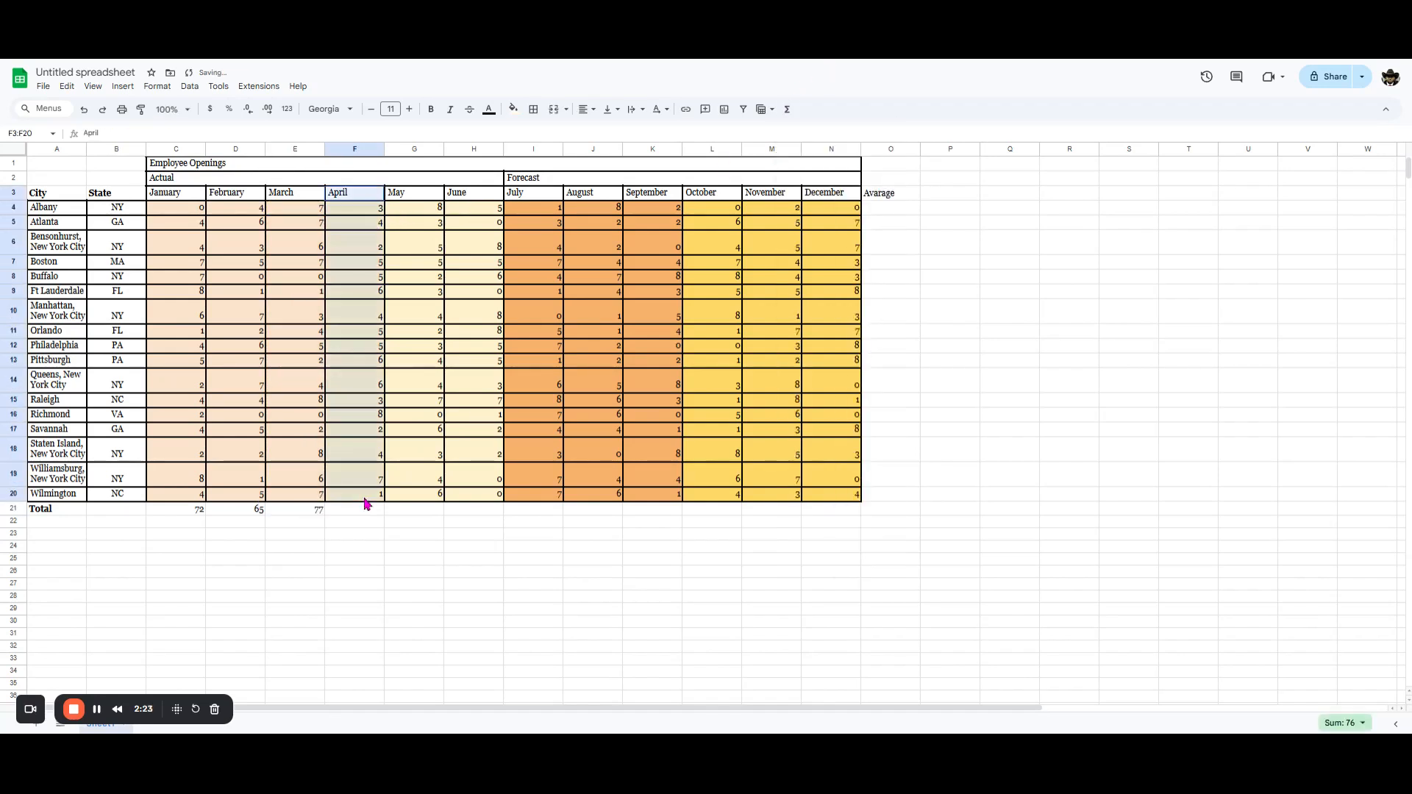
pyautogui.click(788, 108)
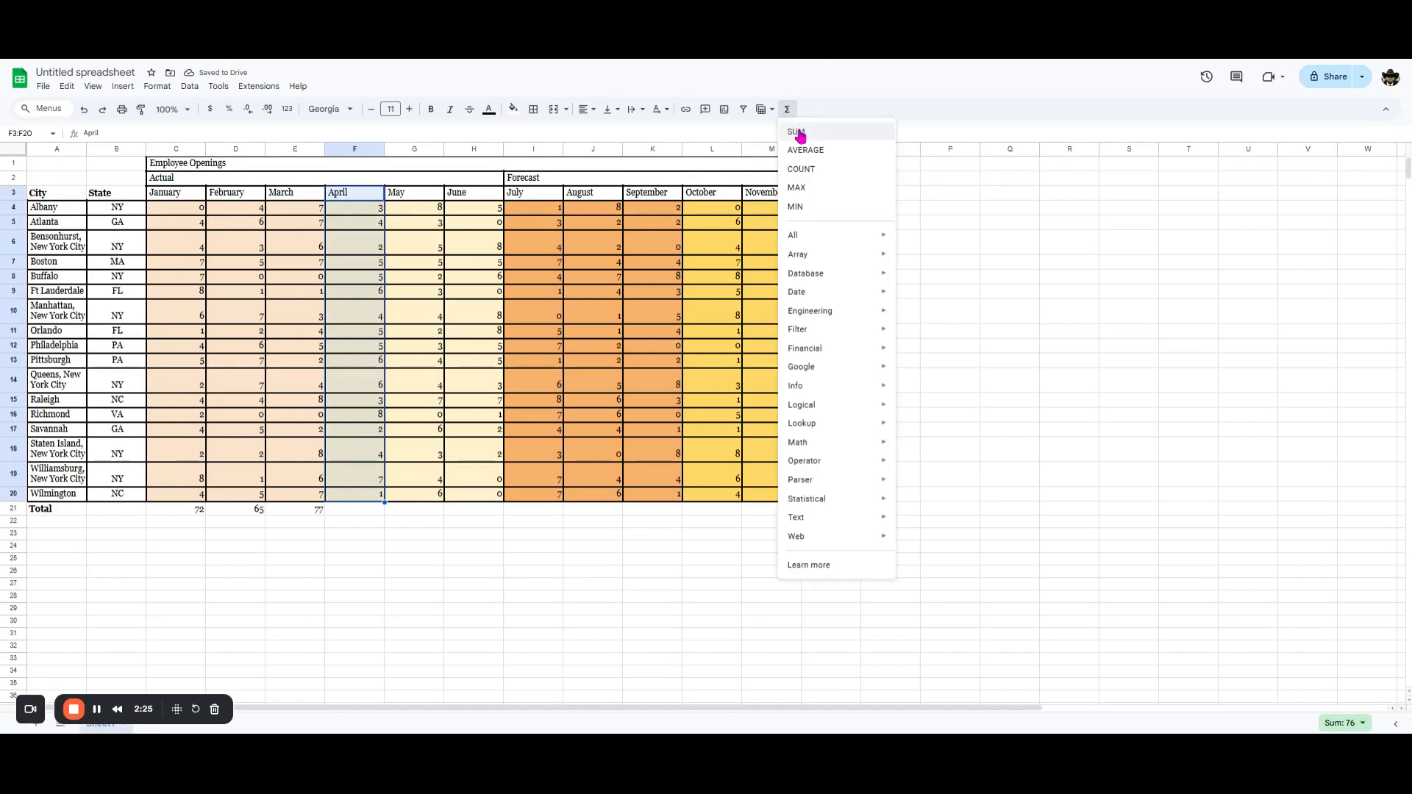
pyautogui.click(794, 135)
pyautogui.press('Return')
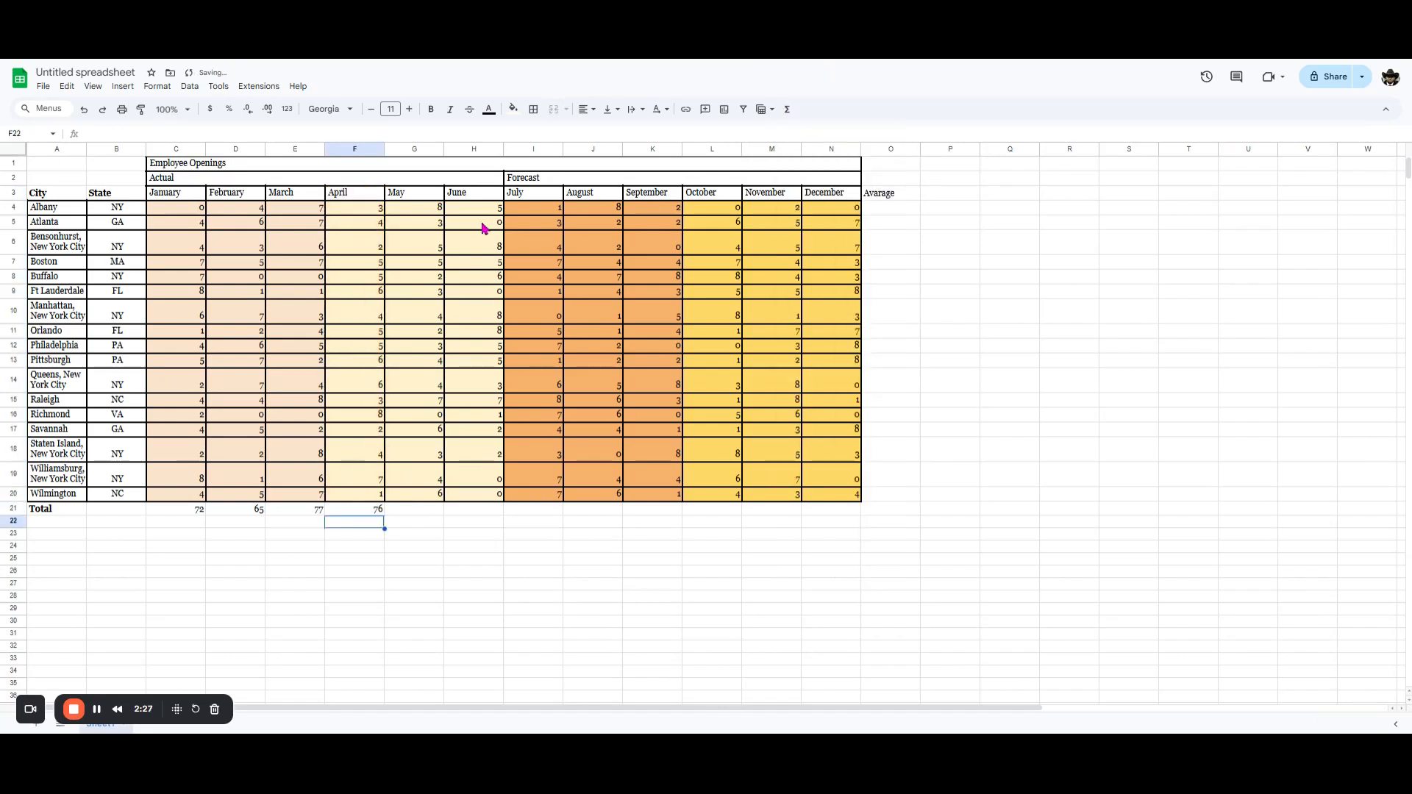
# - Total the May (G4:G20) and June (H3:H20) columns in the Total row with SUM
pyautogui.moveTo(430, 209); pyautogui.dragTo(439, 495)
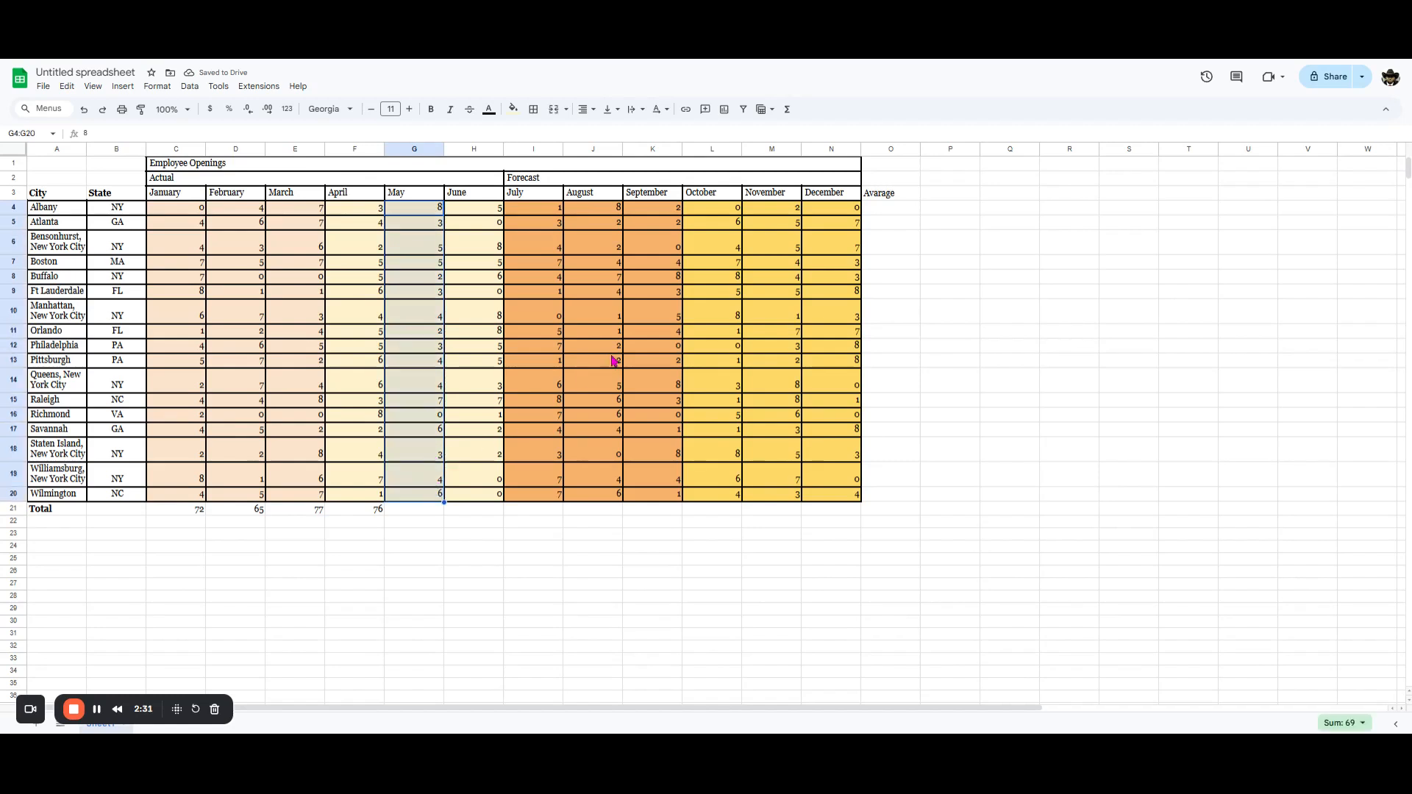
pyautogui.click(788, 109)
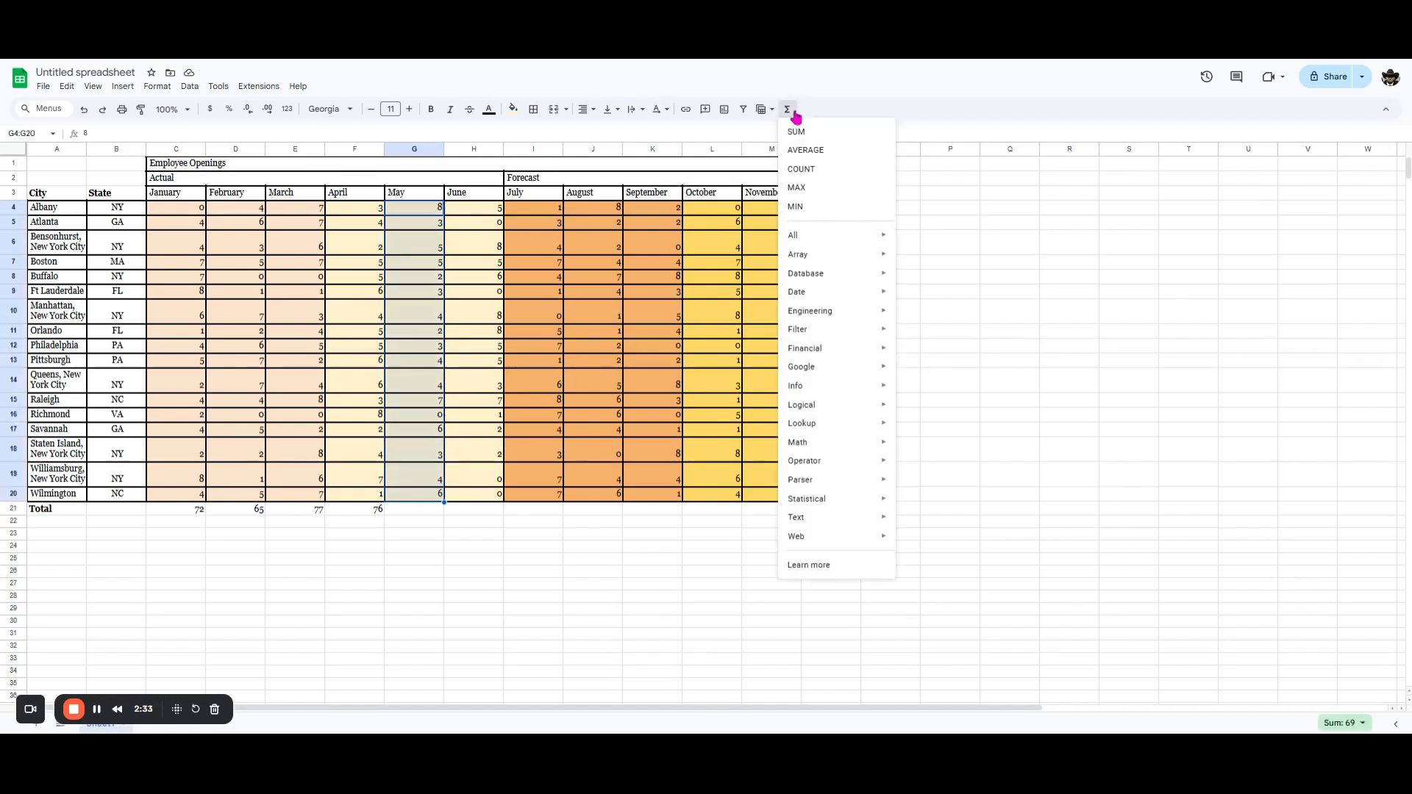
pyautogui.click(802, 132)
pyautogui.moveTo(487, 197); pyautogui.dragTo(492, 484)
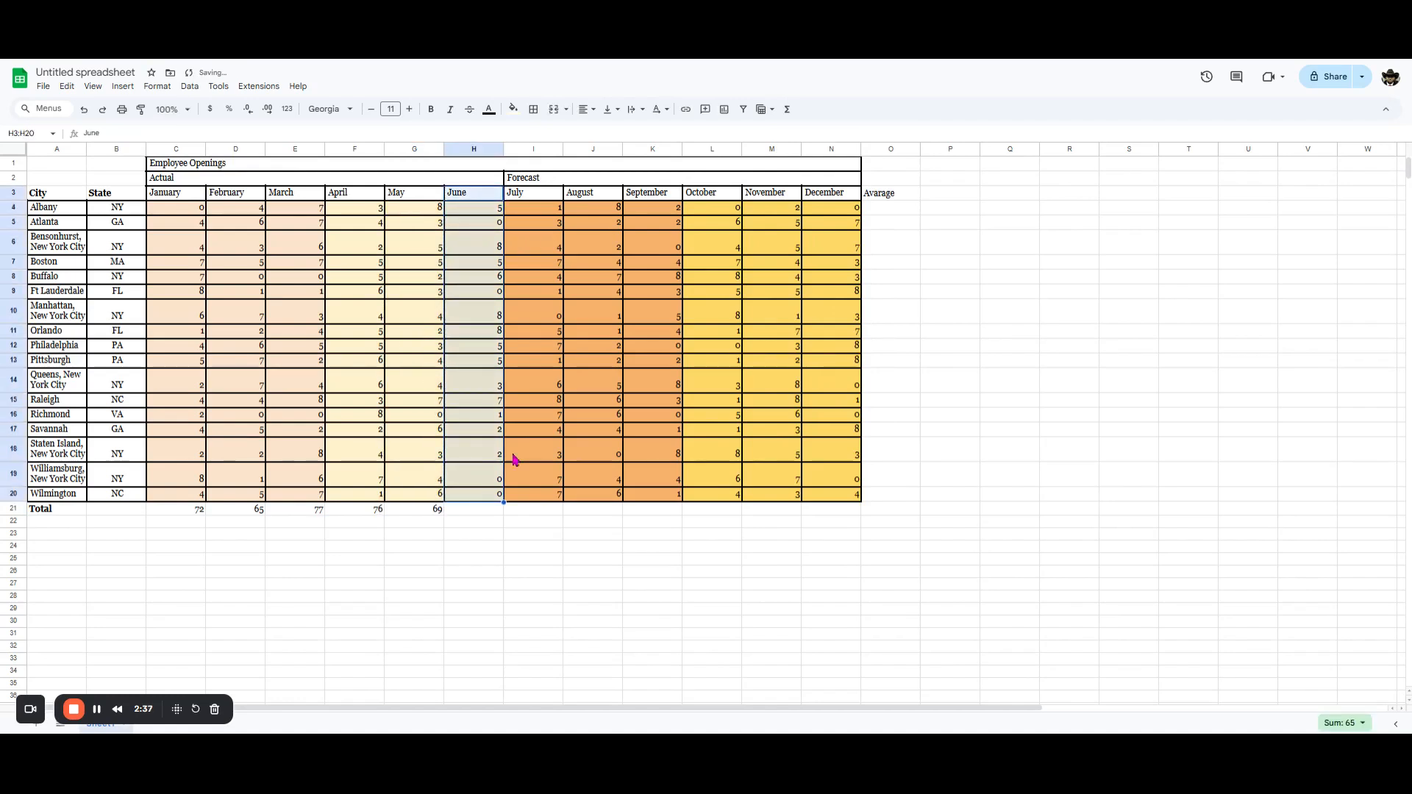
pyautogui.click(787, 110)
pyautogui.click(795, 134)
# - Total the July (I4:I20) and August (J4:J20) columns in the Total row with SUM
pyautogui.moveTo(533, 211); pyautogui.dragTo(548, 498)
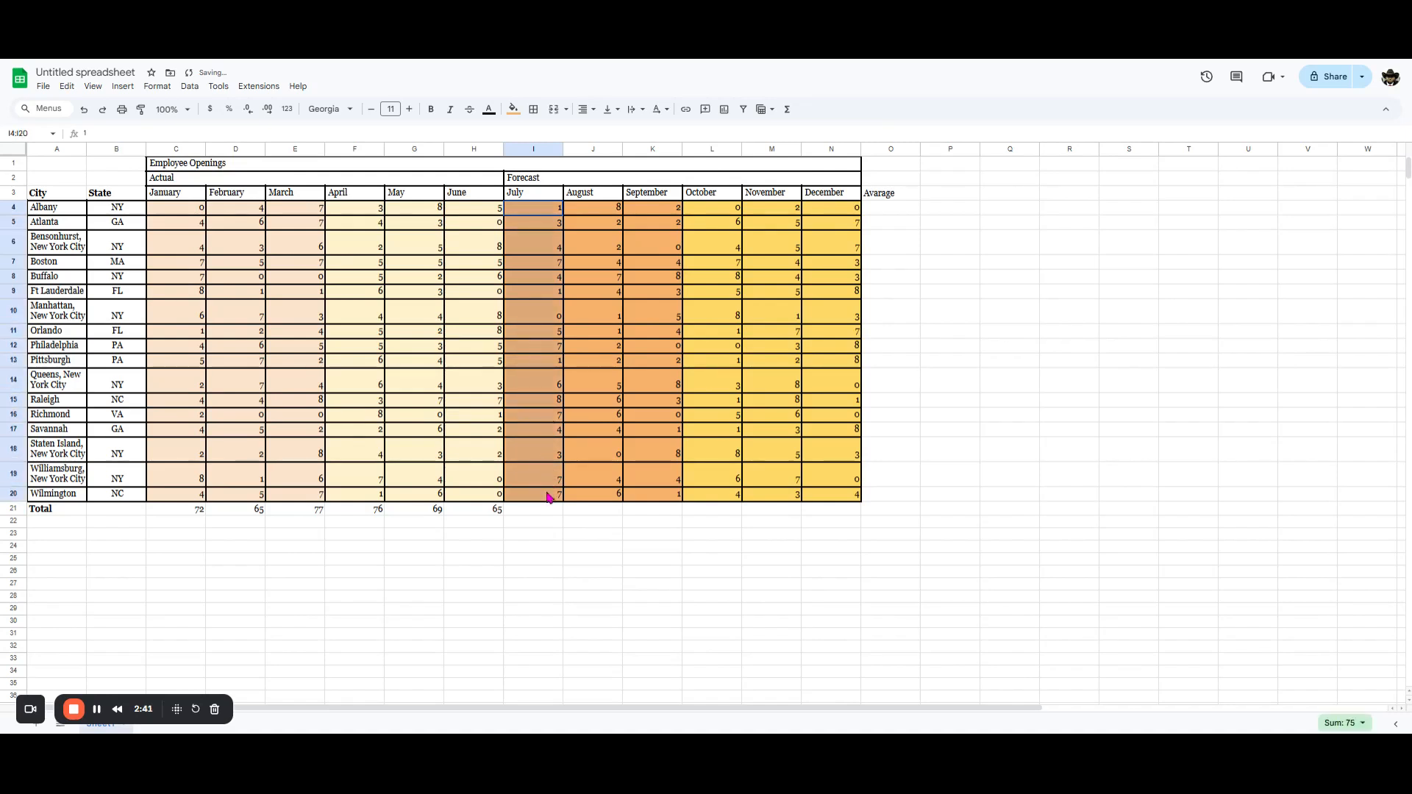
pyautogui.click(788, 109)
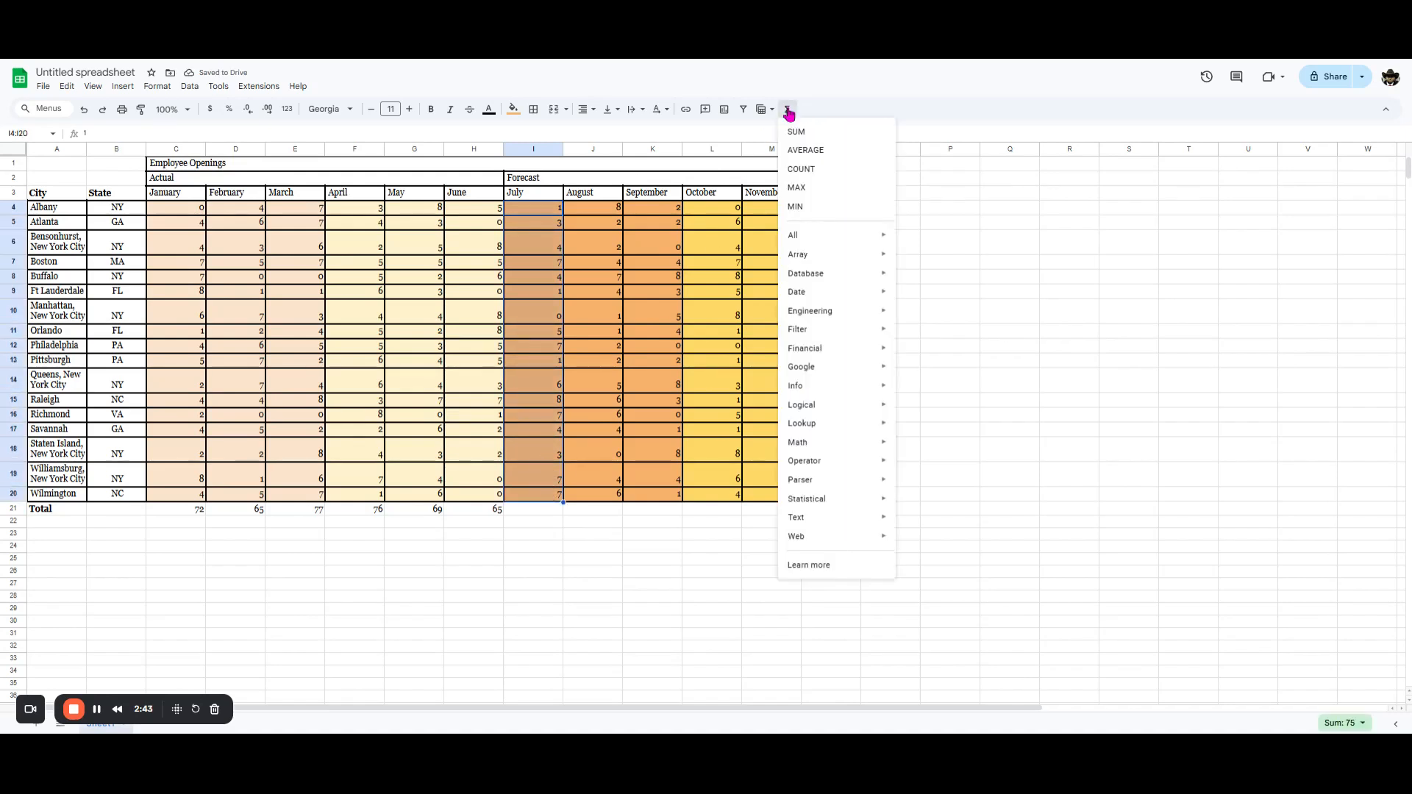
pyautogui.click(798, 134)
pyautogui.moveTo(592, 216); pyautogui.dragTo(593, 510)
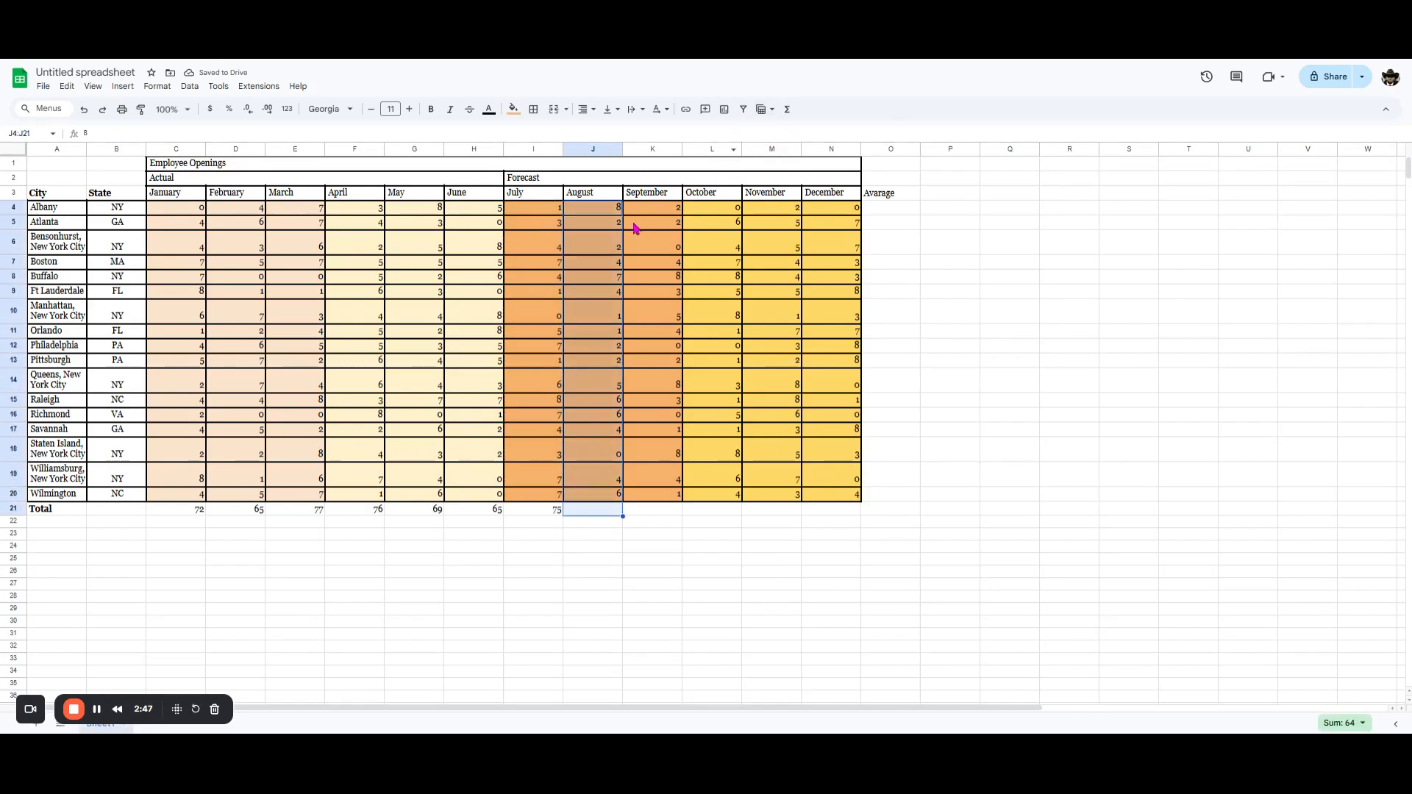
pyautogui.moveTo(592, 209); pyautogui.dragTo(606, 501)
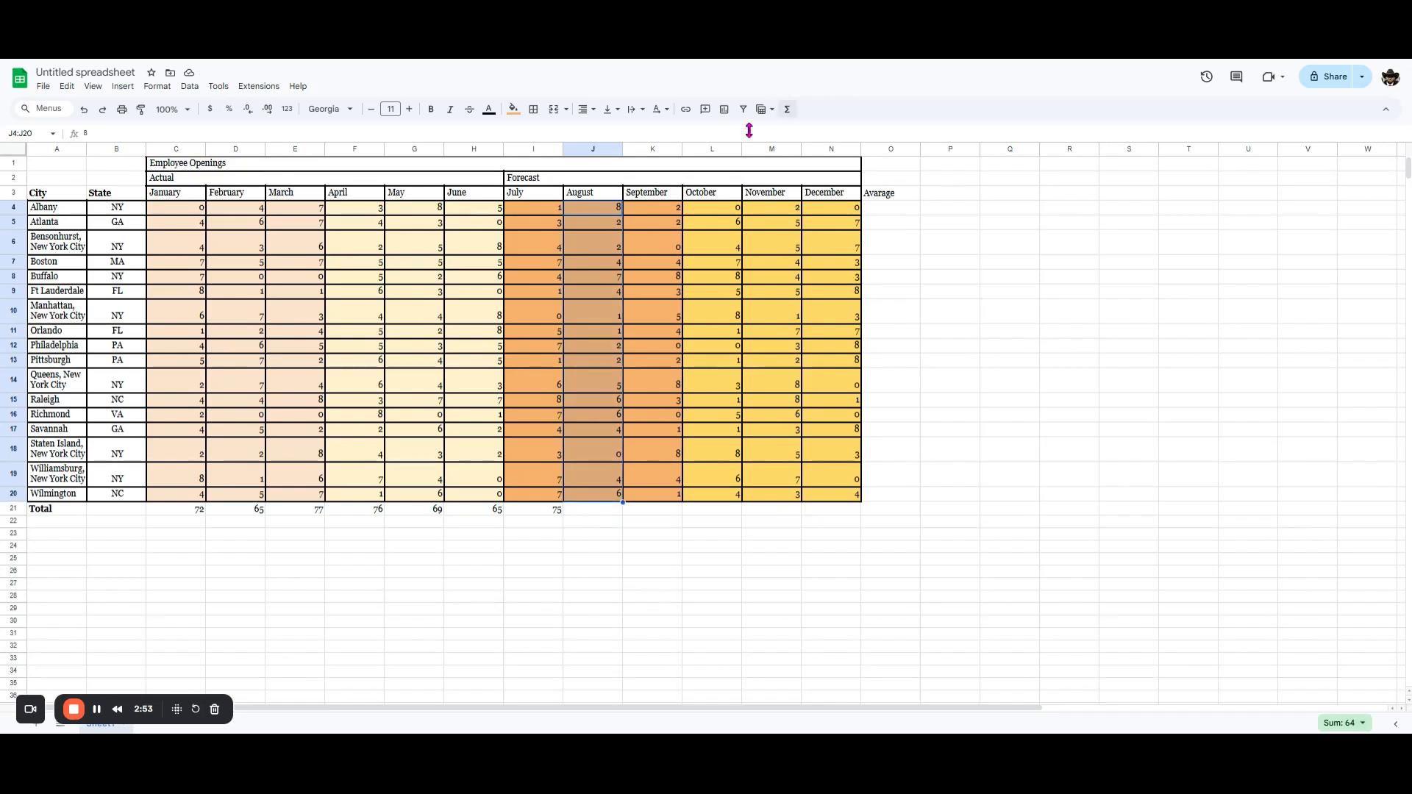
pyautogui.click(788, 110)
pyautogui.click(796, 132)
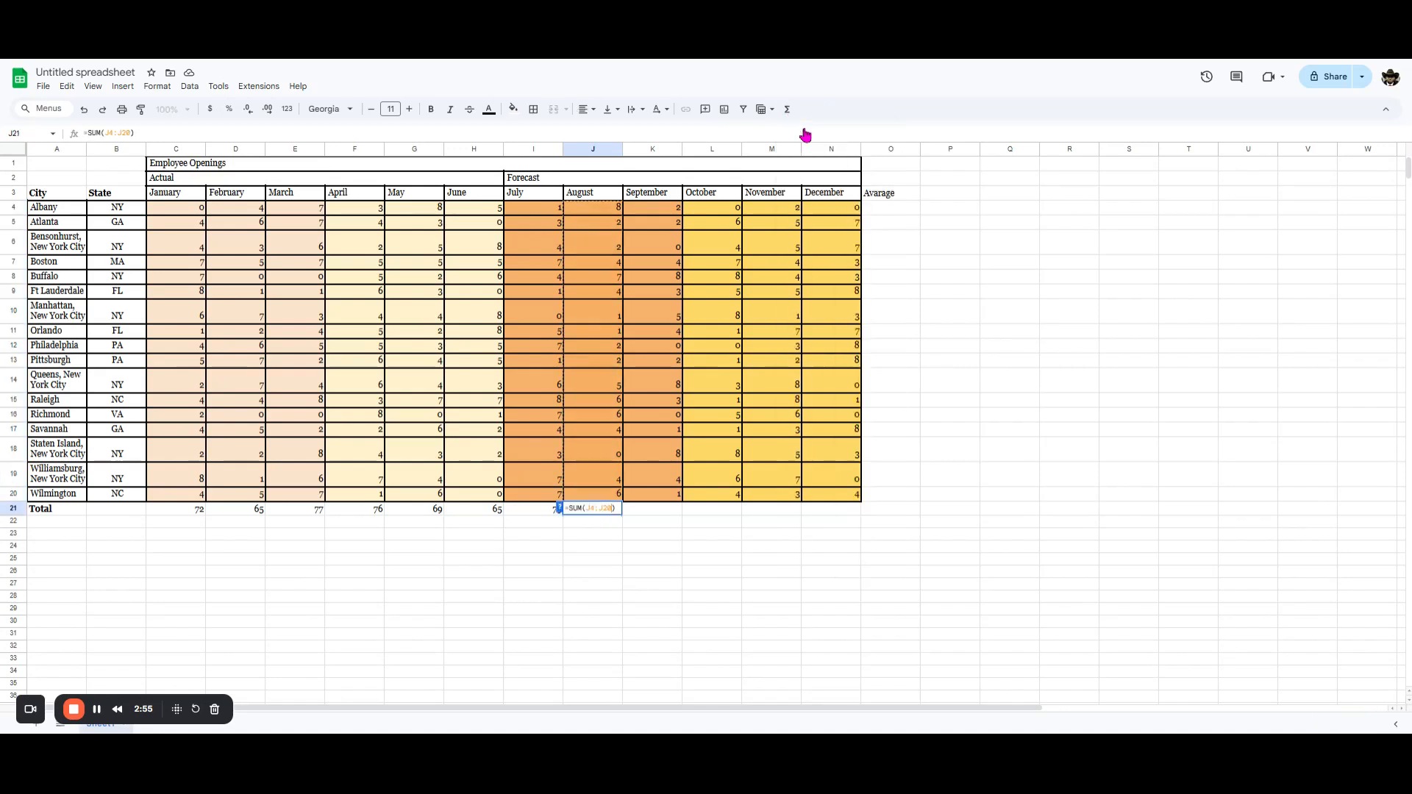
pyautogui.press('Return')
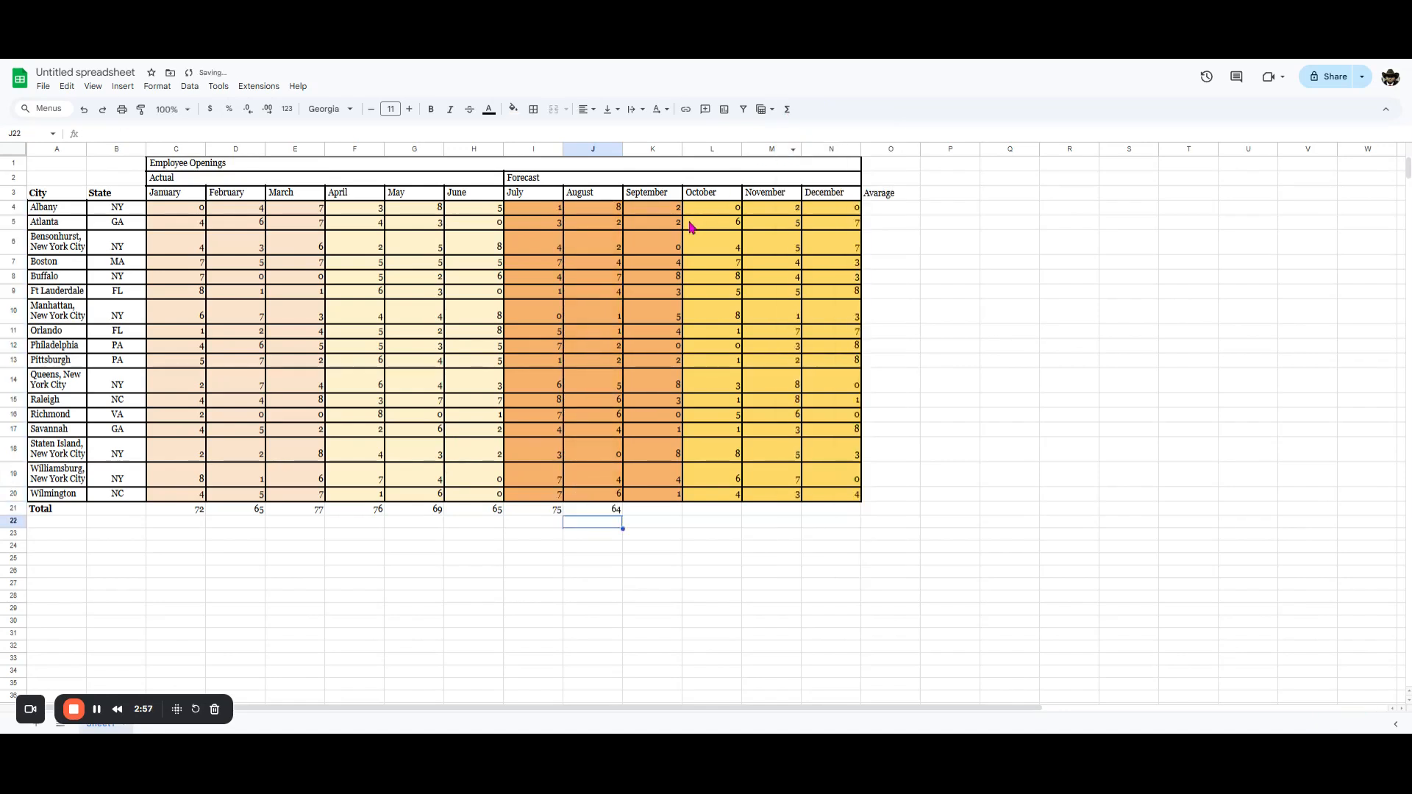
# - Total the September (K3:K20) and October (L4:L20) columns in the Total row with SUM
pyautogui.moveTo(651, 194); pyautogui.dragTo(648, 496)
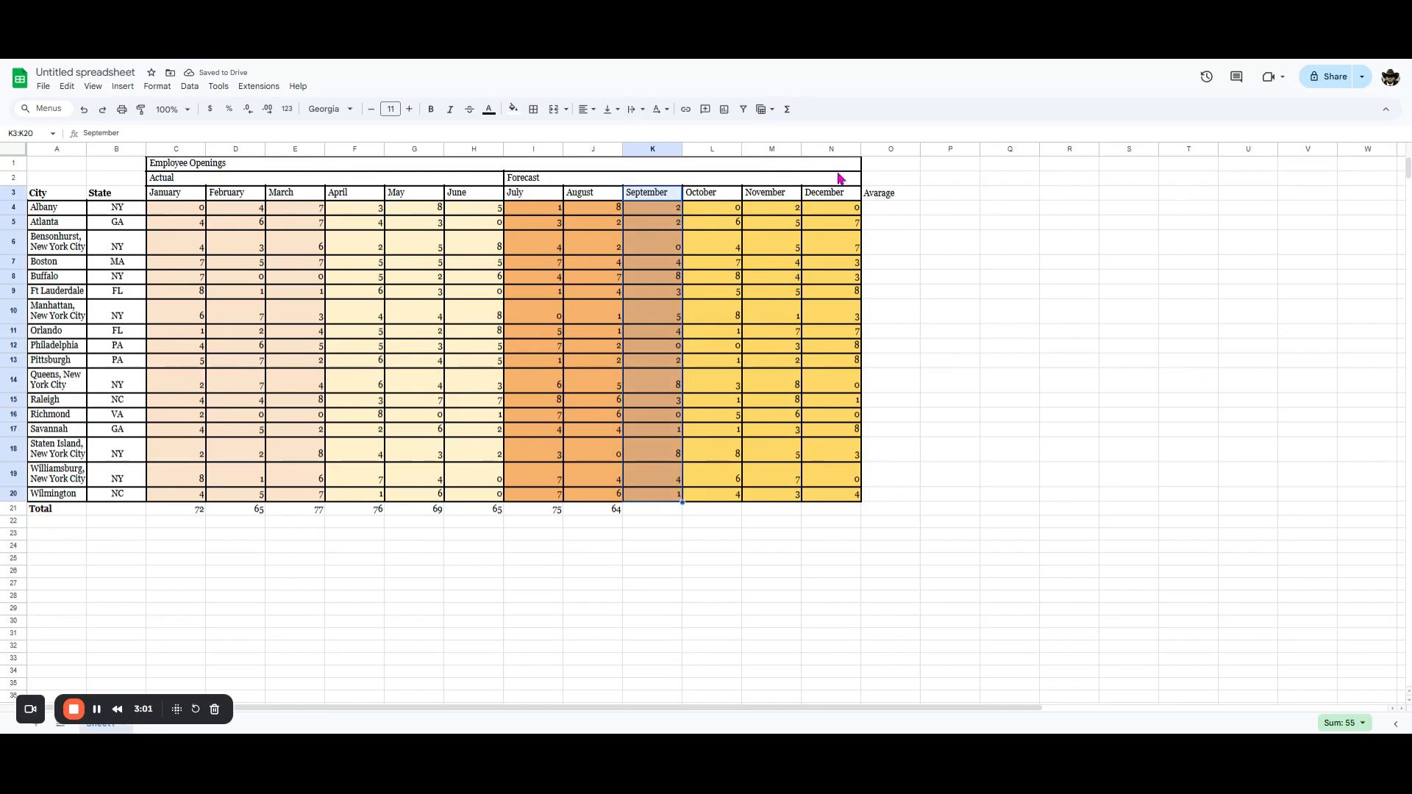
pyautogui.click(787, 109)
pyautogui.click(808, 132)
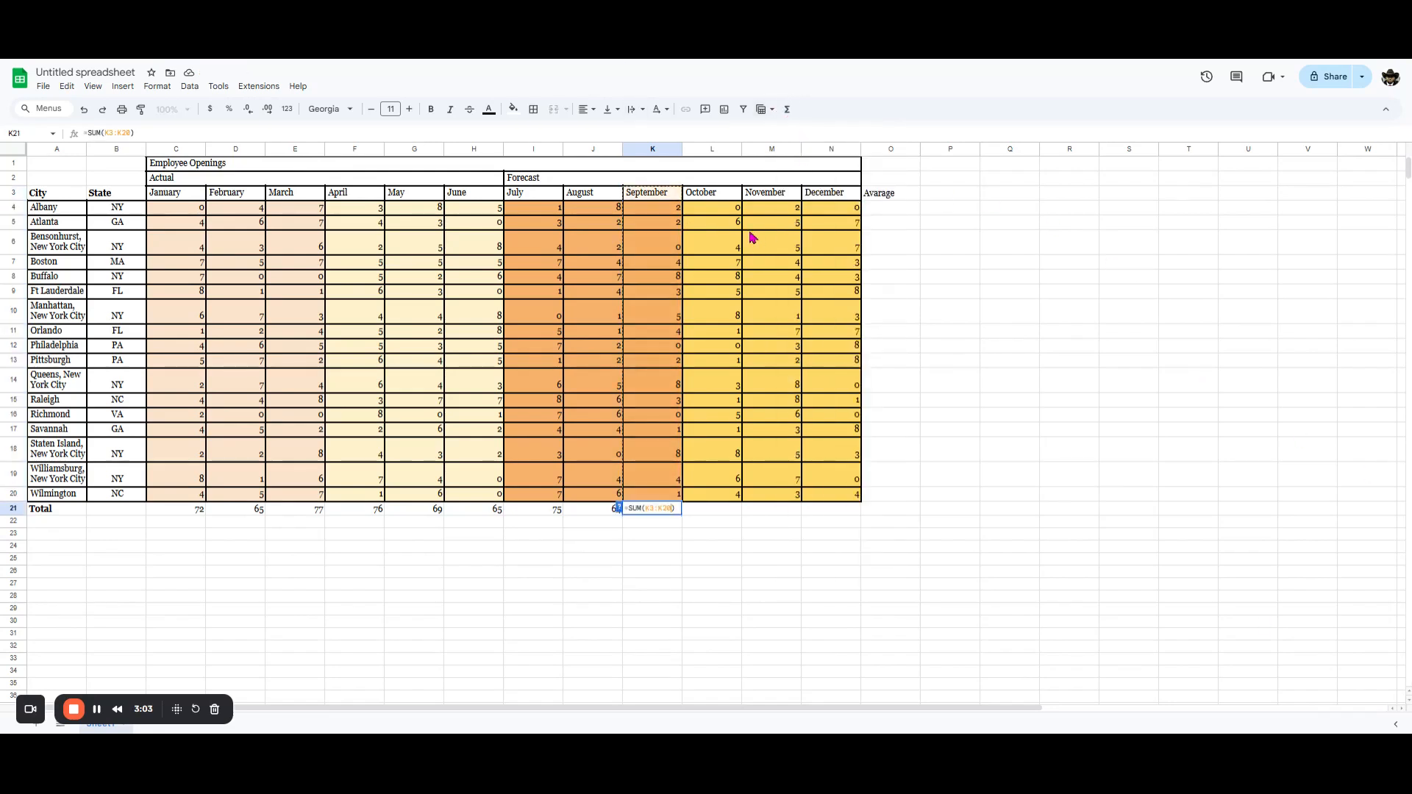
pyautogui.press('Return')
pyautogui.moveTo(730, 209); pyautogui.dragTo(728, 502)
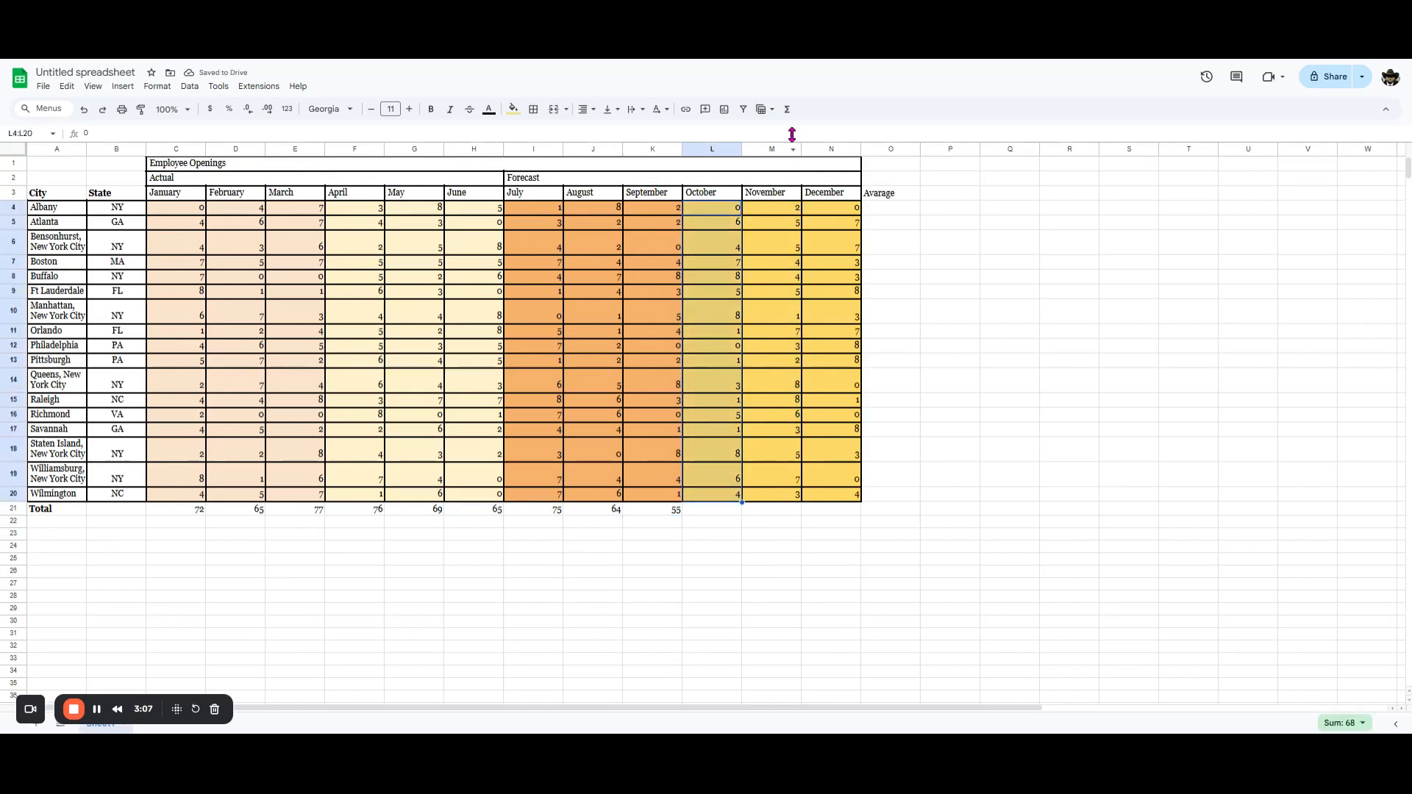
pyautogui.click(786, 109)
pyautogui.click(793, 131)
# - Total the November (M3:M20) and December columns in the Total row with SUM
pyautogui.moveTo(779, 195); pyautogui.dragTo(778, 495)
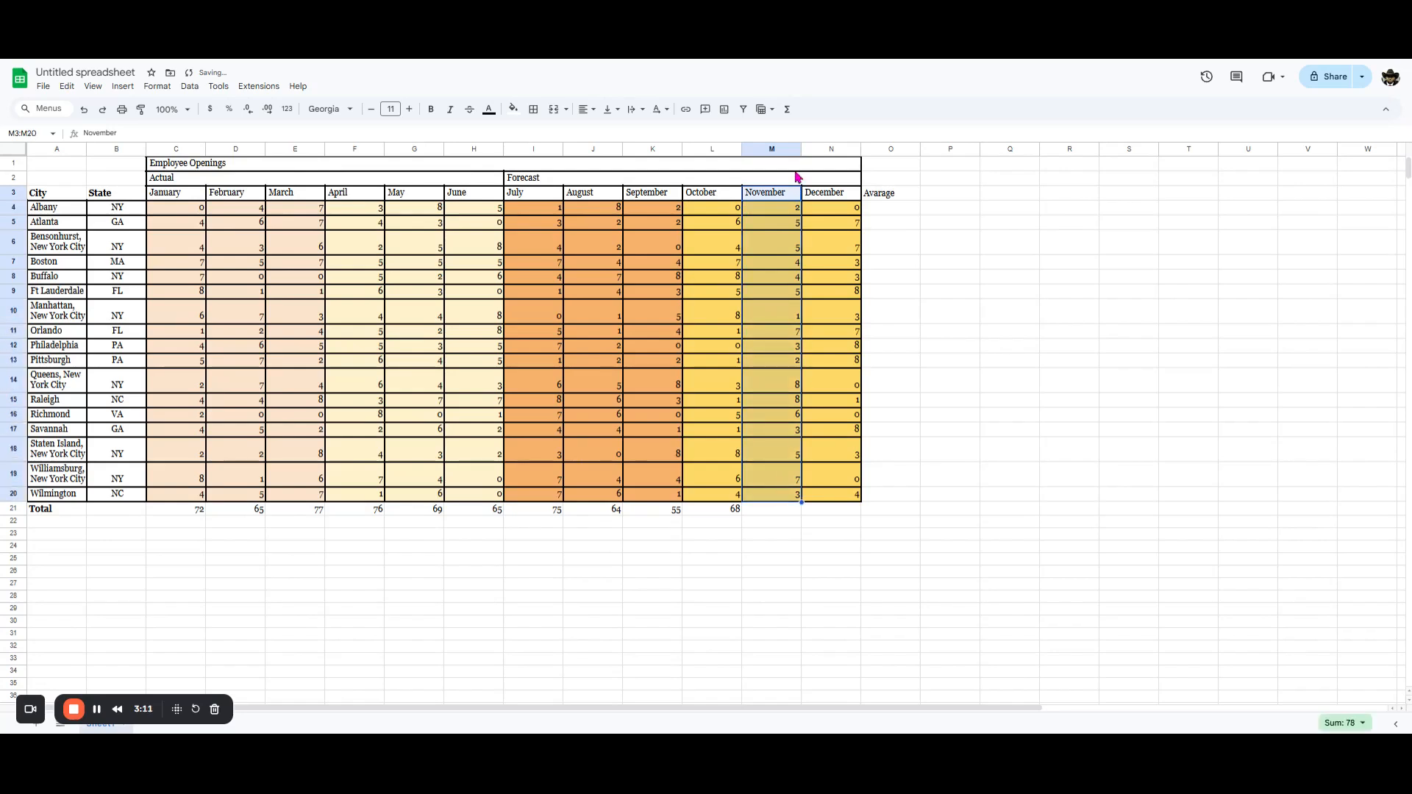
pyautogui.click(787, 110)
pyautogui.click(815, 132)
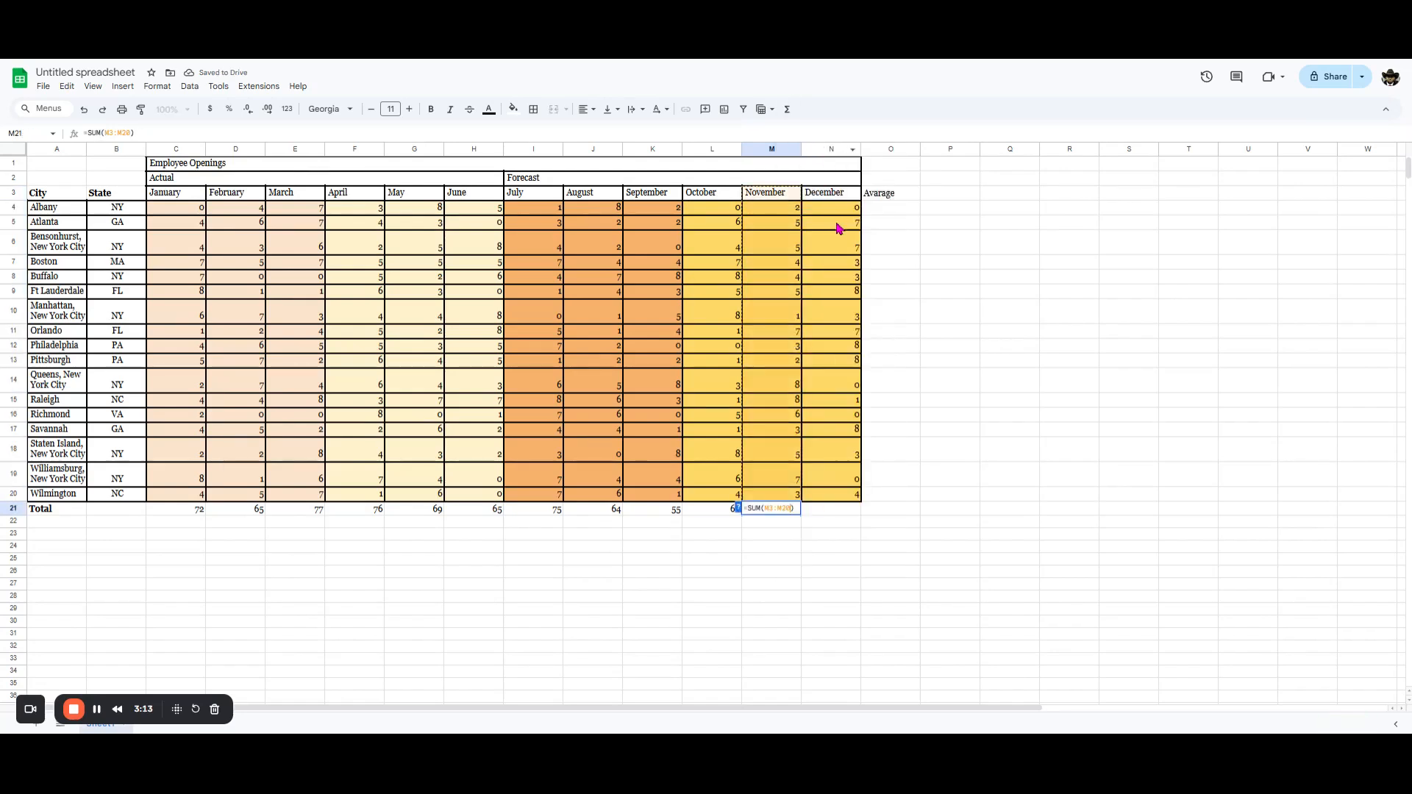
pyautogui.press('Return')
pyautogui.moveTo(838, 214); pyautogui.dragTo(851, 494)
pyautogui.click(787, 110)
pyautogui.click(811, 133)
pyautogui.press('Return')
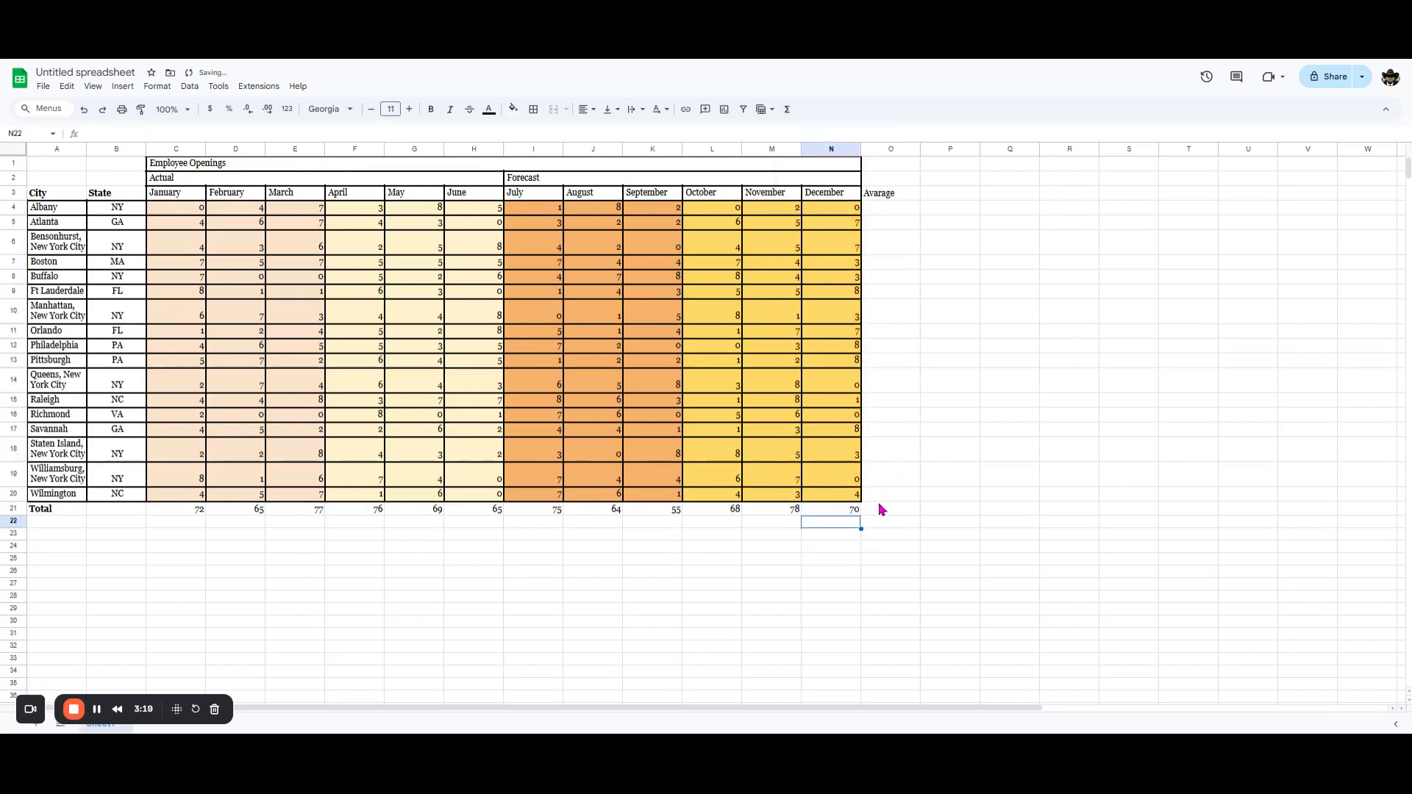
# - Average the monthly openings of Albany (C4:N4) and Atlanta (C5:N5) in column O with AVERAGE
pyautogui.moveTo(191, 211); pyautogui.dragTo(857, 214)
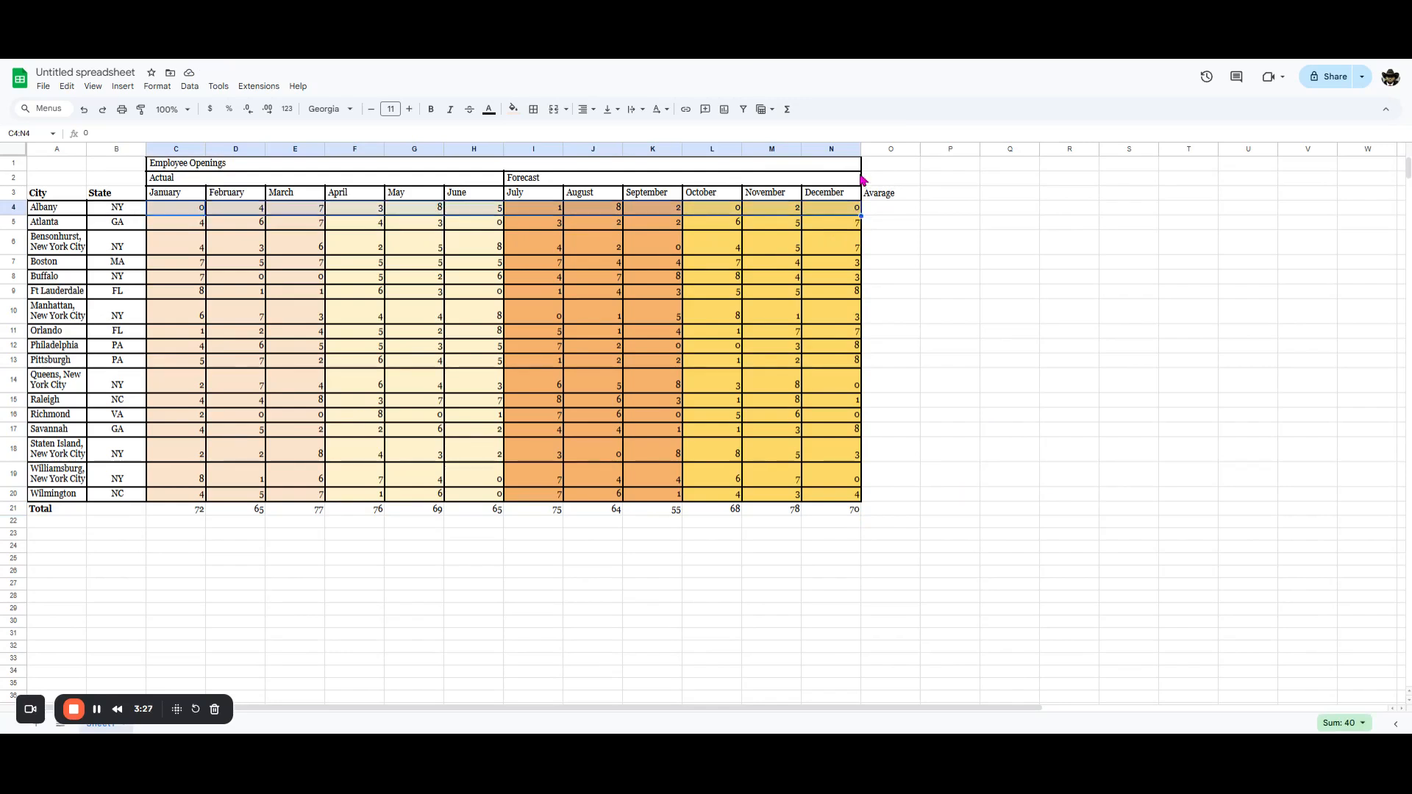
pyautogui.click(787, 111)
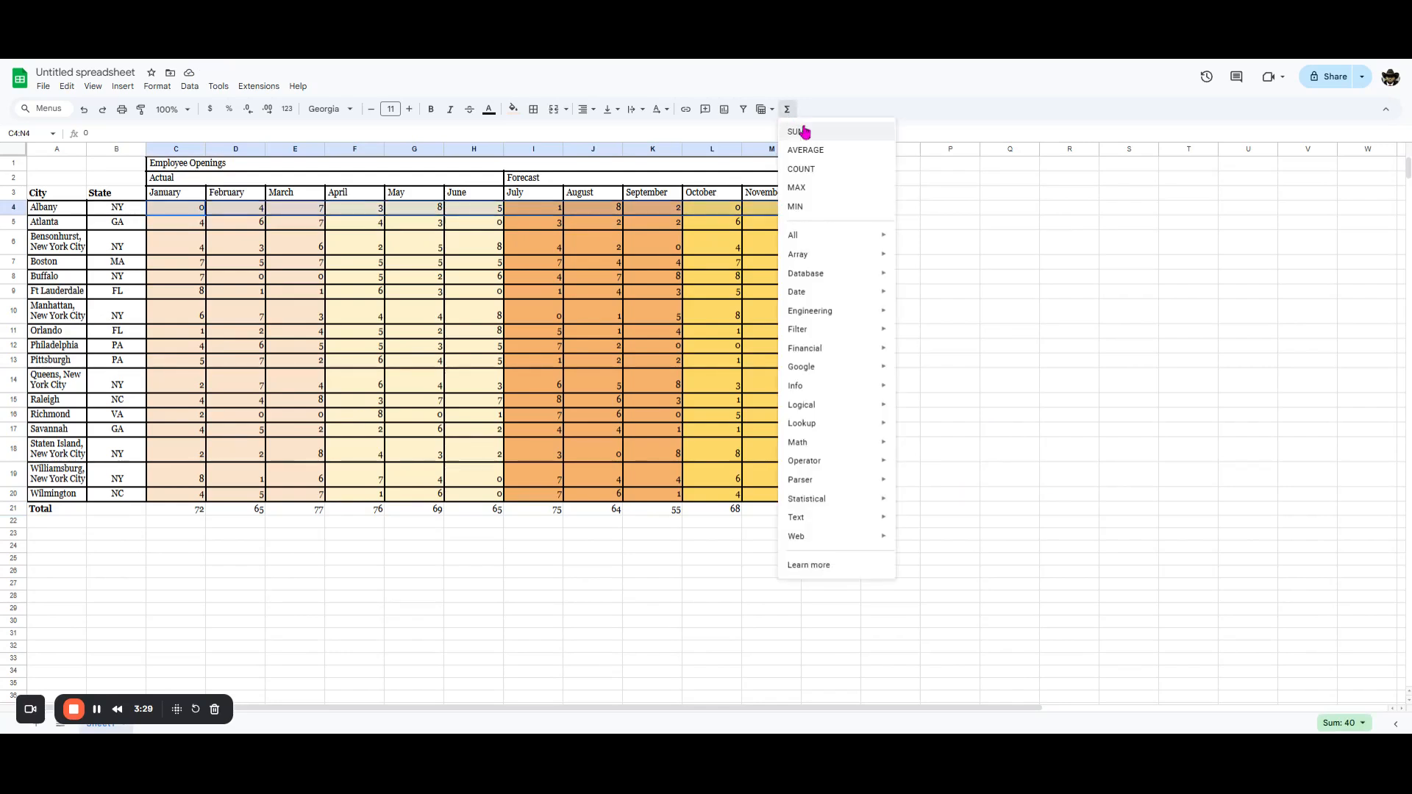
pyautogui.click(806, 151)
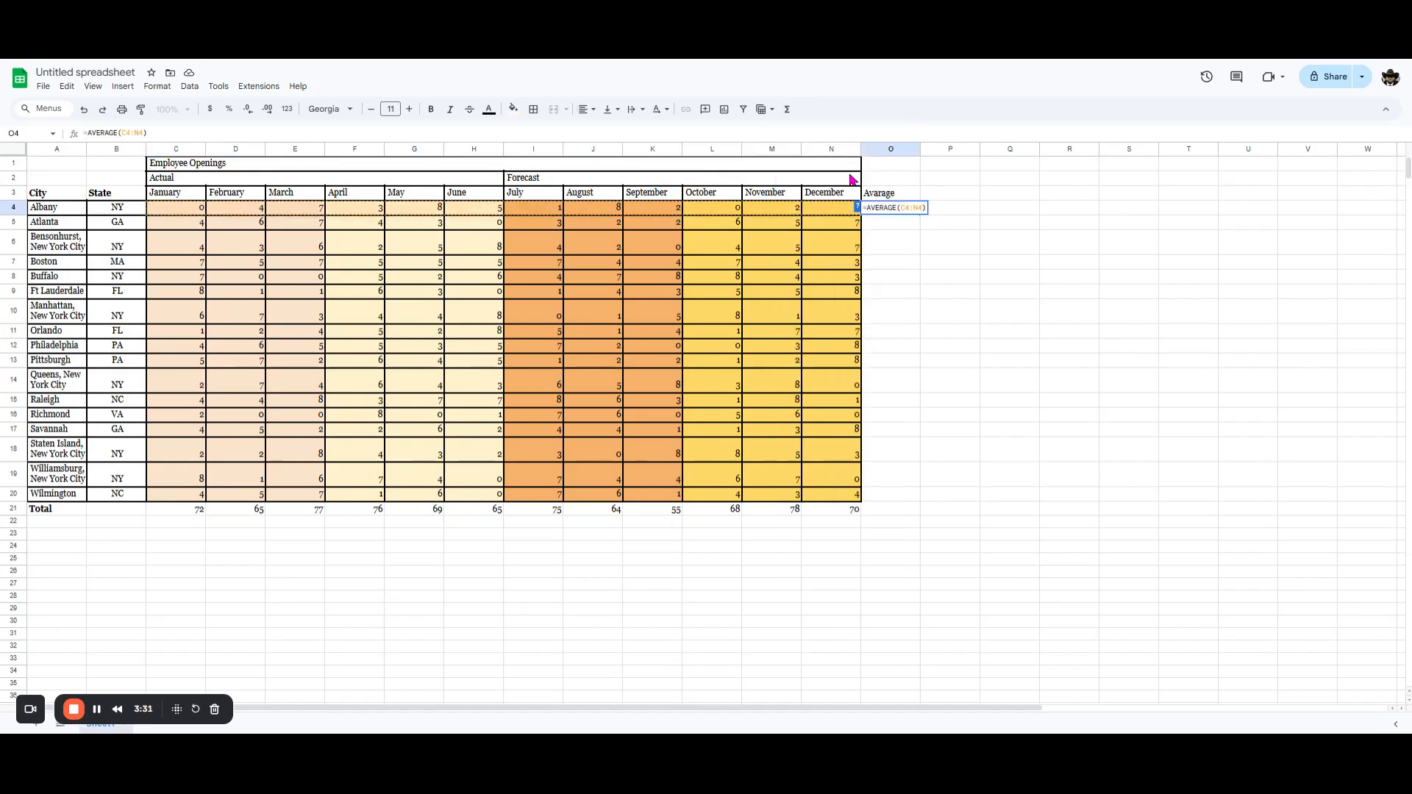
pyautogui.press('Return')
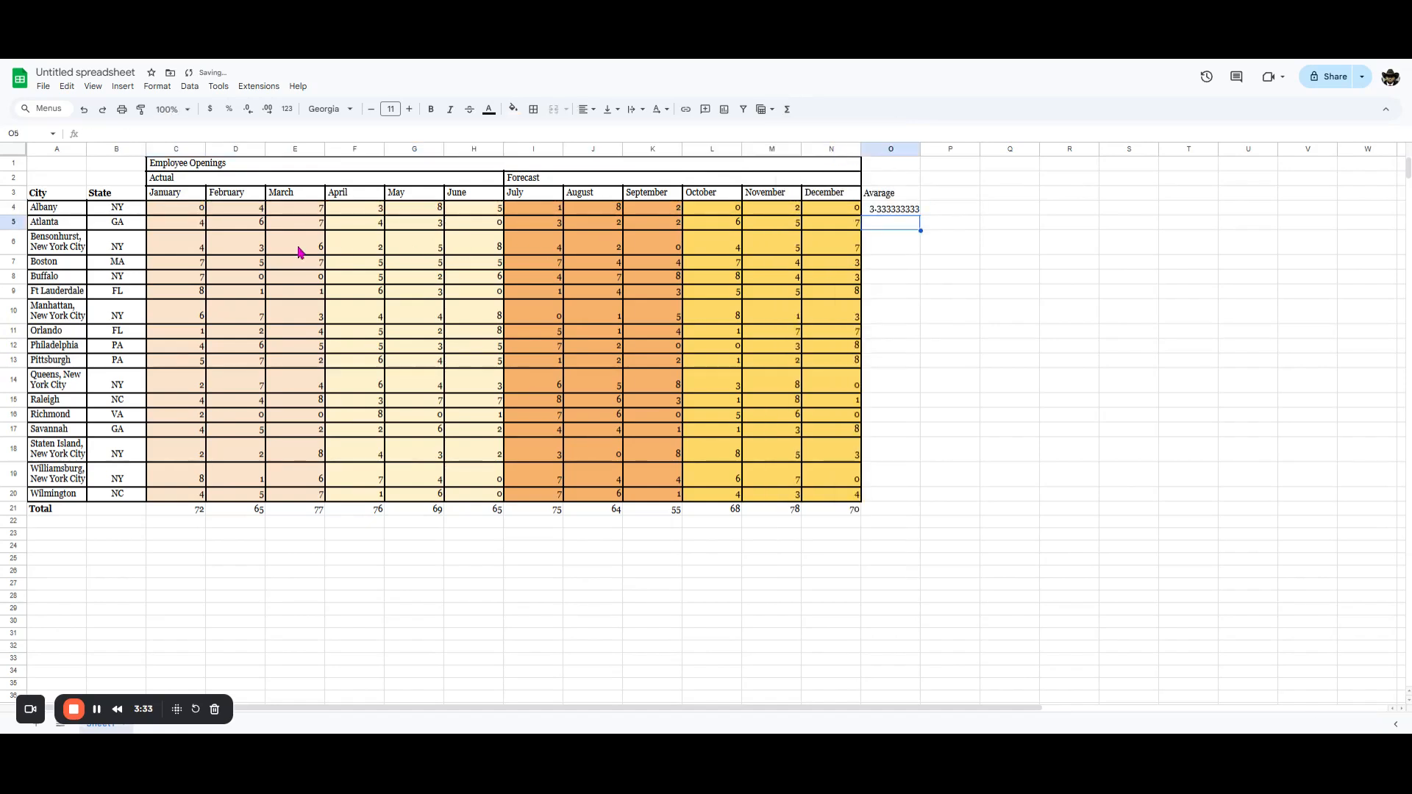
pyautogui.moveTo(177, 225); pyautogui.dragTo(828, 227)
pyautogui.click(787, 109)
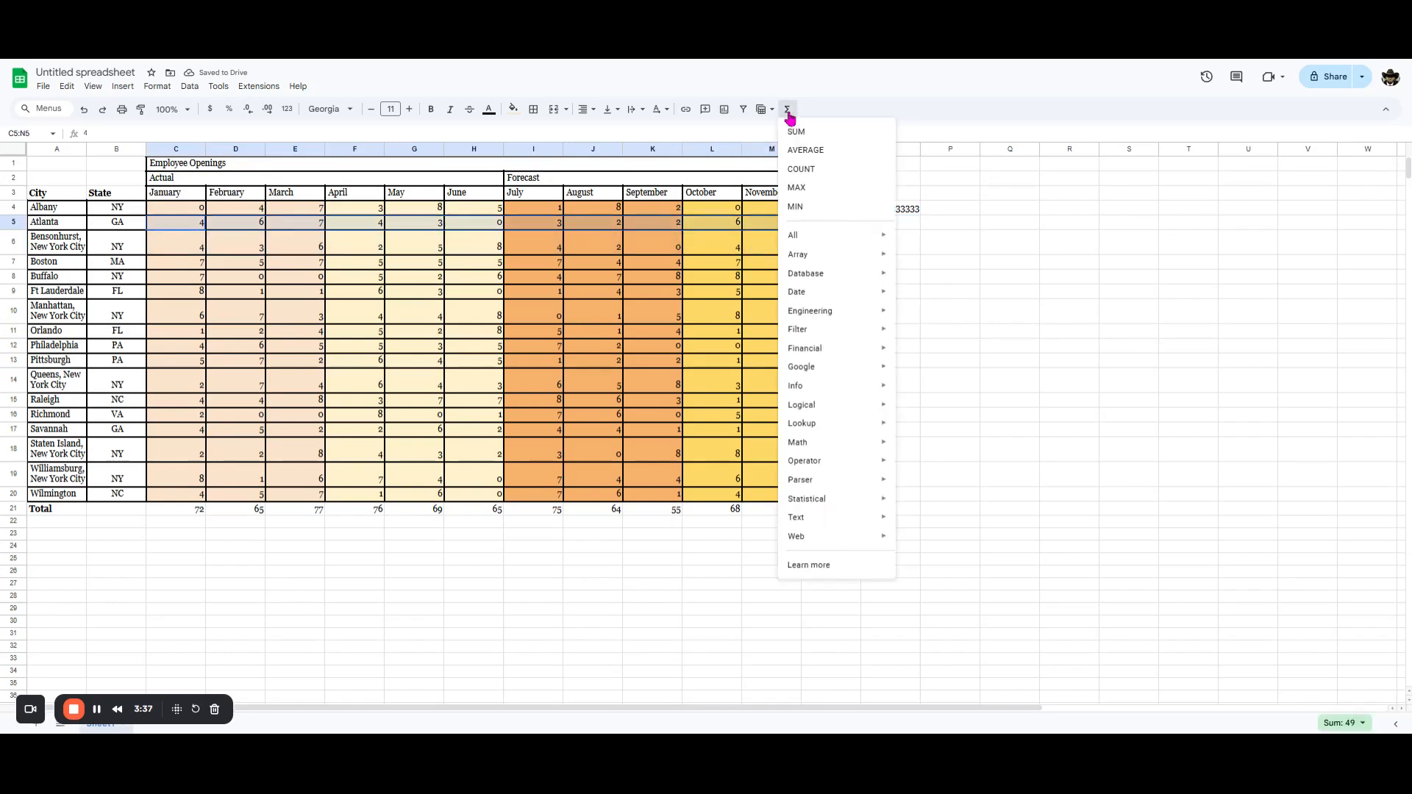
pyautogui.click(821, 159)
pyautogui.press('Return')
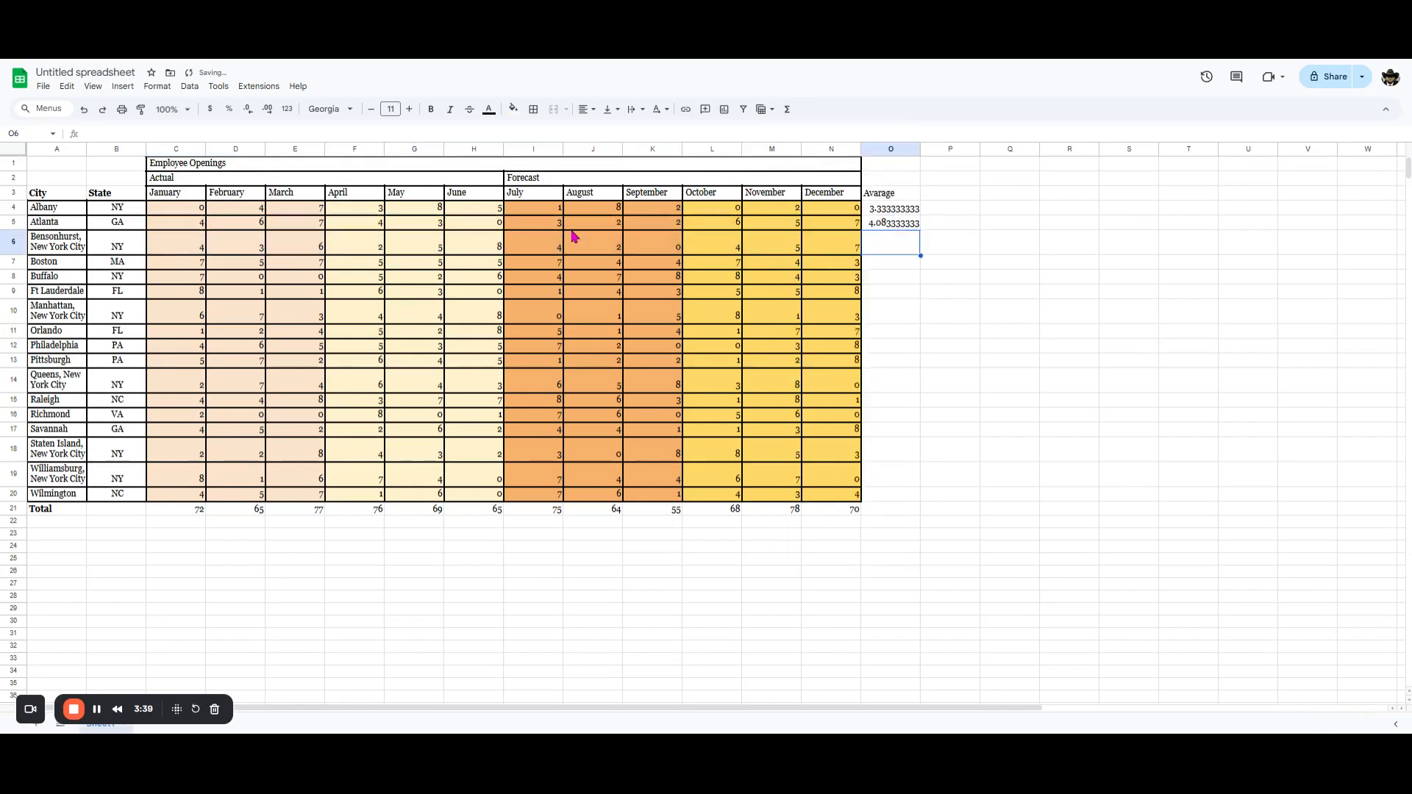
# - Average the monthly openings of Bensonhurst (C6:N6) and Boston (C7:N7) in column O with AVERAGE
pyautogui.moveTo(170, 235); pyautogui.dragTo(845, 254)
pyautogui.click(786, 109)
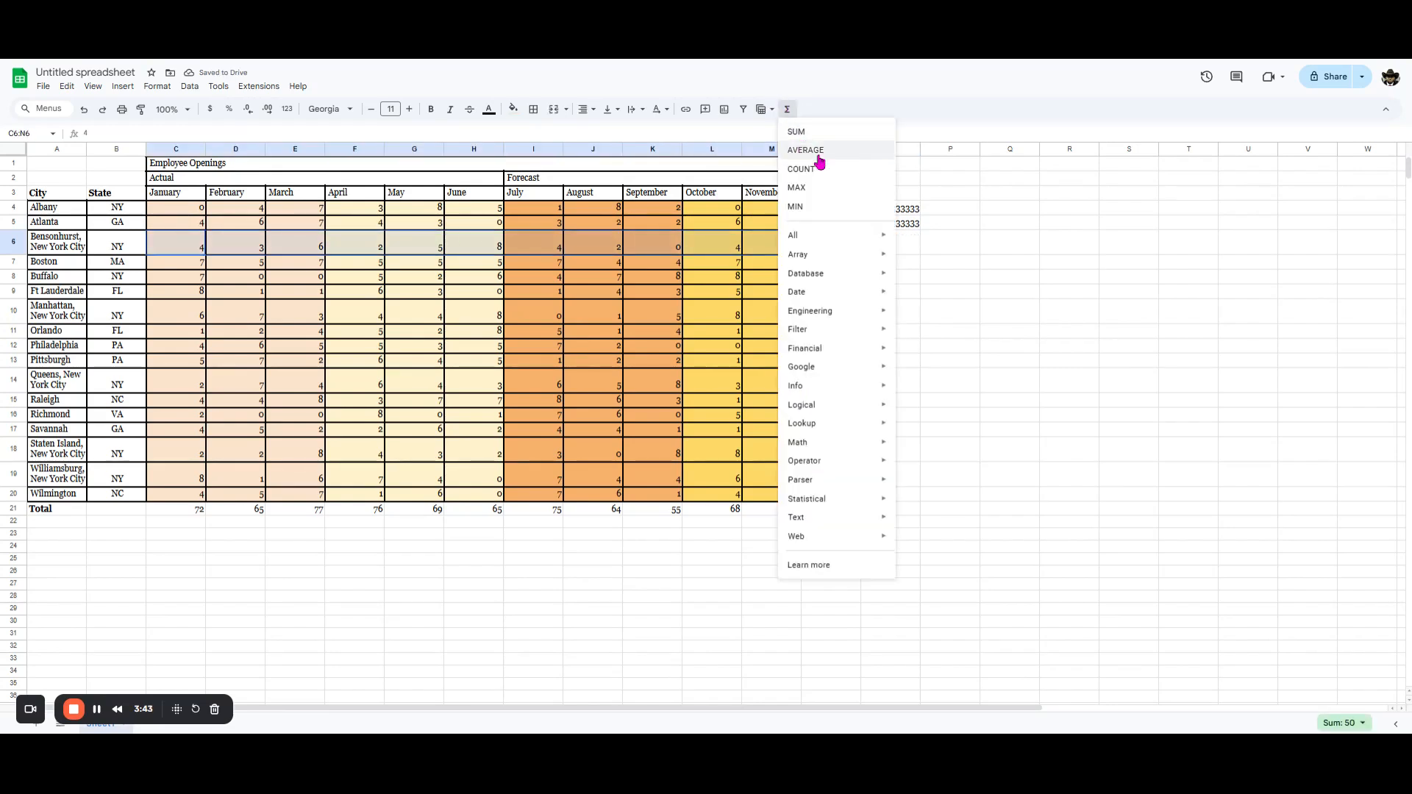
pyautogui.click(820, 155)
pyautogui.press('Return')
pyautogui.moveTo(169, 265); pyautogui.dragTo(842, 272)
pyautogui.click(787, 109)
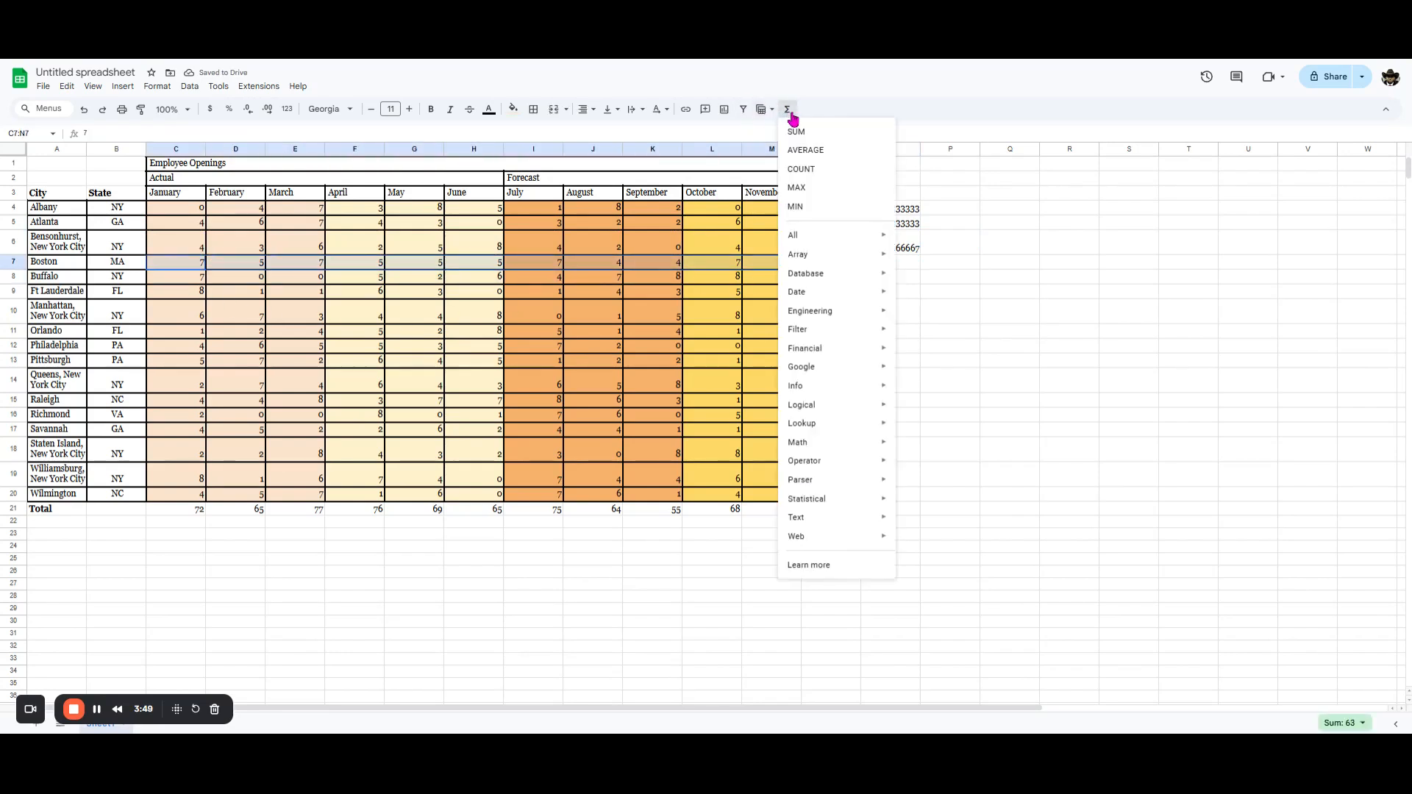
pyautogui.click(832, 150)
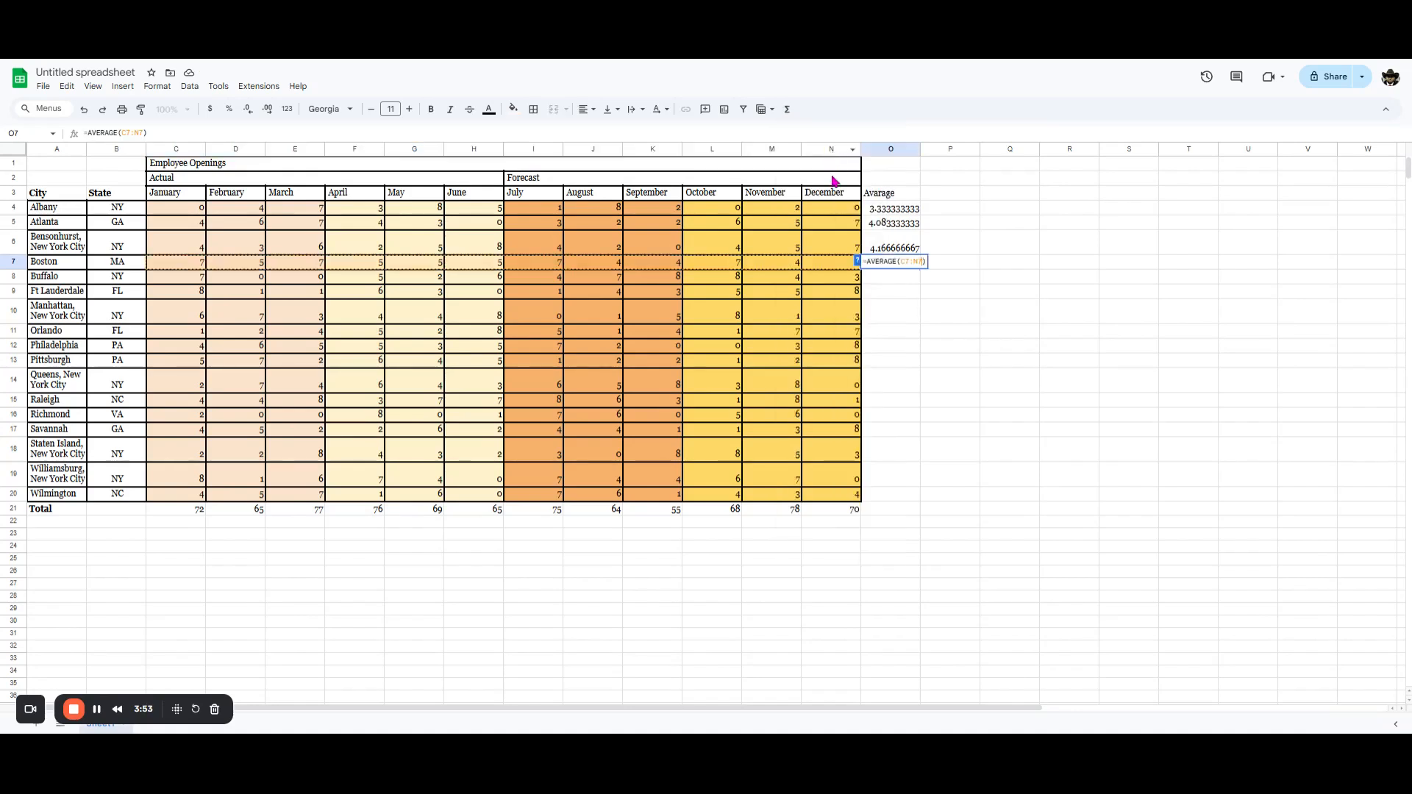
pyautogui.press('Return')
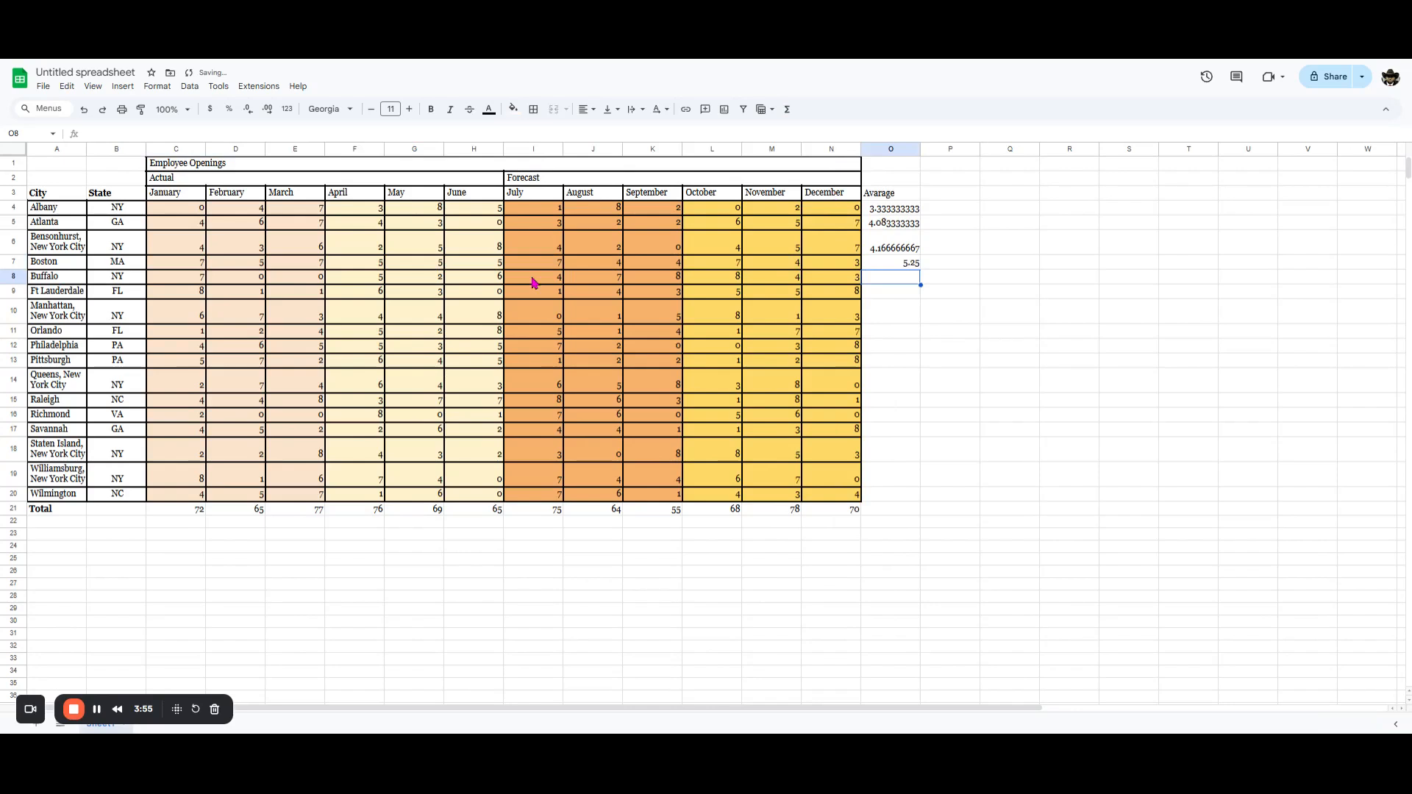